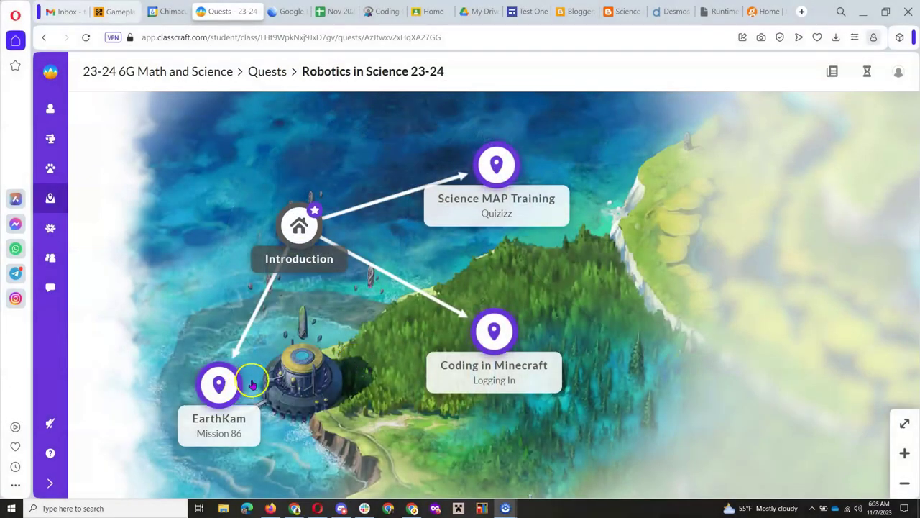
# - Read the EarthKam quest story through to its Mission 86 task, then bring up Google Earth
pyautogui.click(220, 387)
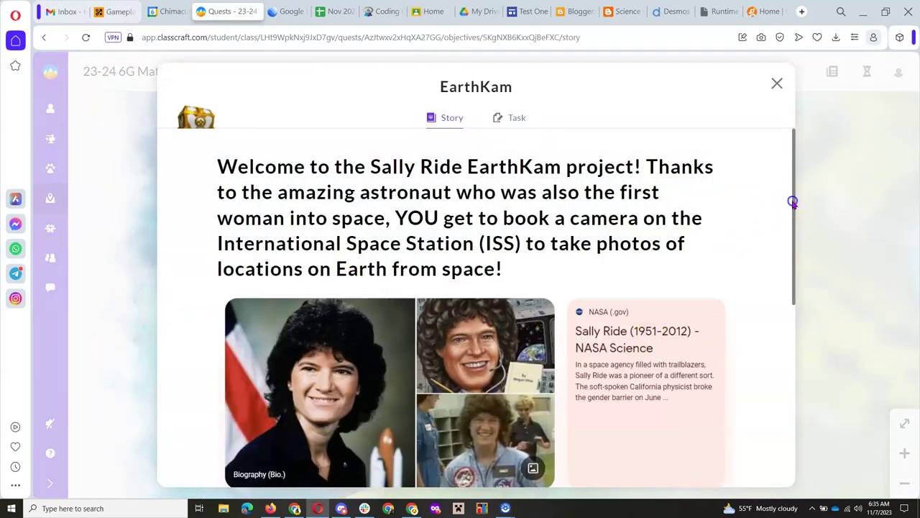
pyautogui.moveTo(792, 203); pyautogui.dragTo(778, 375)
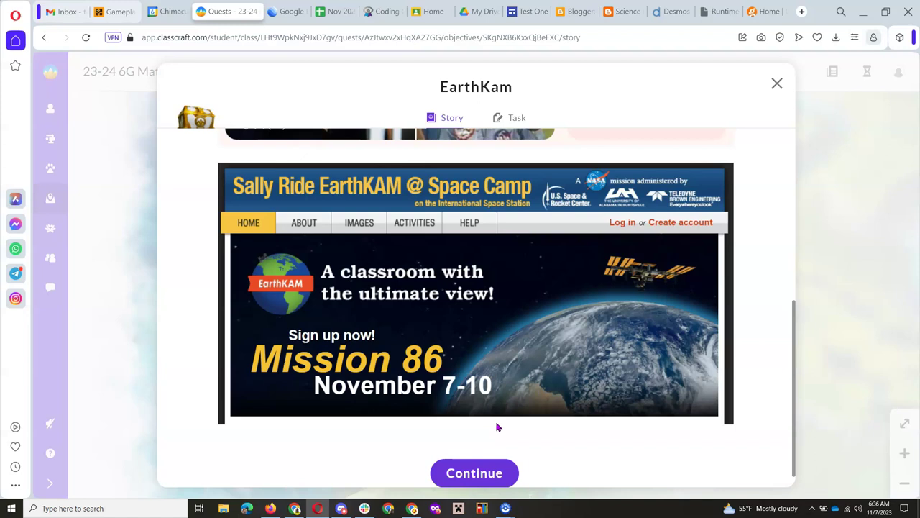
pyautogui.click(478, 466)
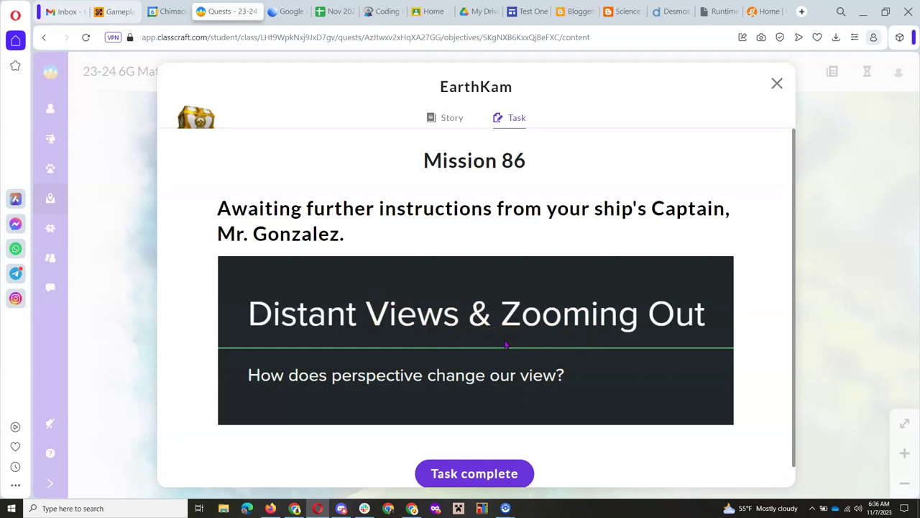
pyautogui.click(283, 12)
pyautogui.click(391, 91)
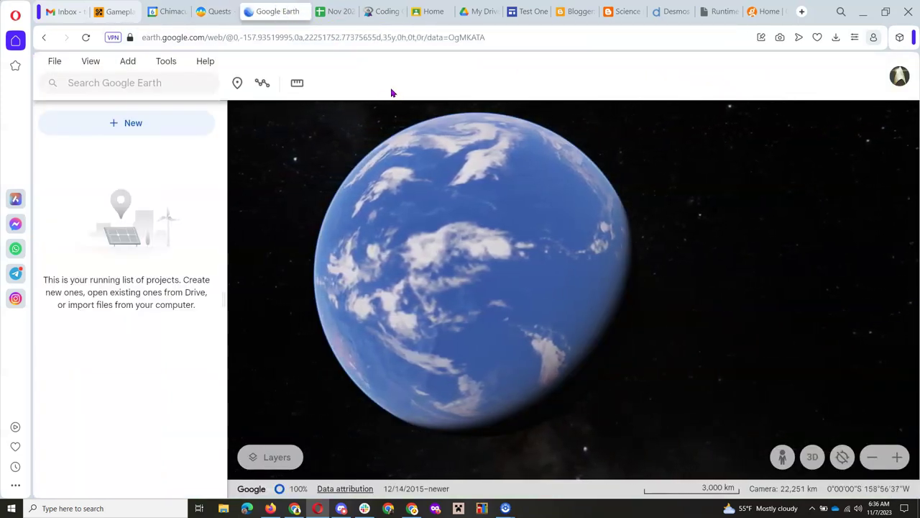
# - Search Google Earth for 'nile', go to the Nile River in Africa, and zoom toward Lake Nasser
pyautogui.click(164, 108)
pyautogui.click(138, 82)
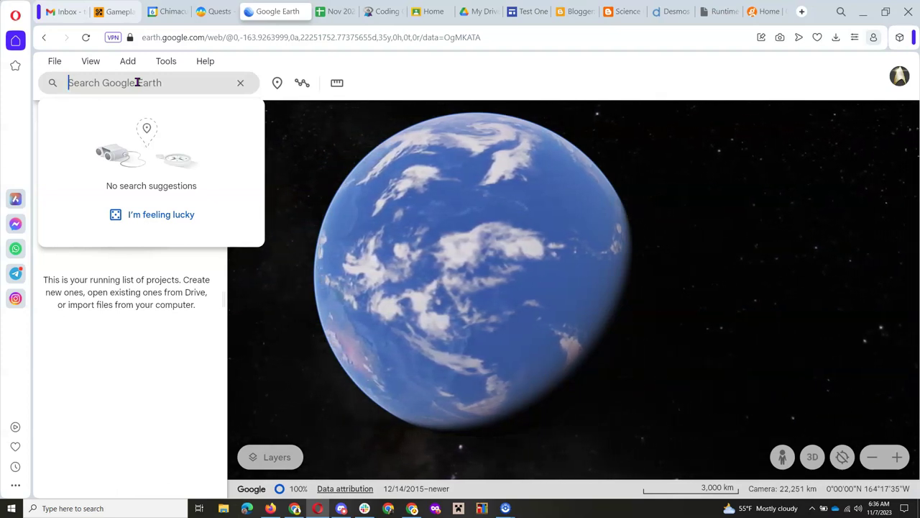
pyautogui.write('n')
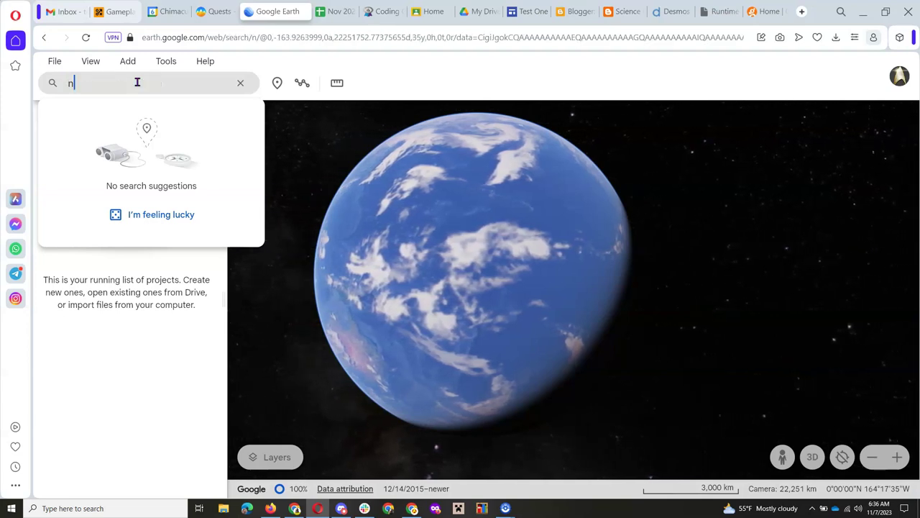
pyautogui.write('ileriv')
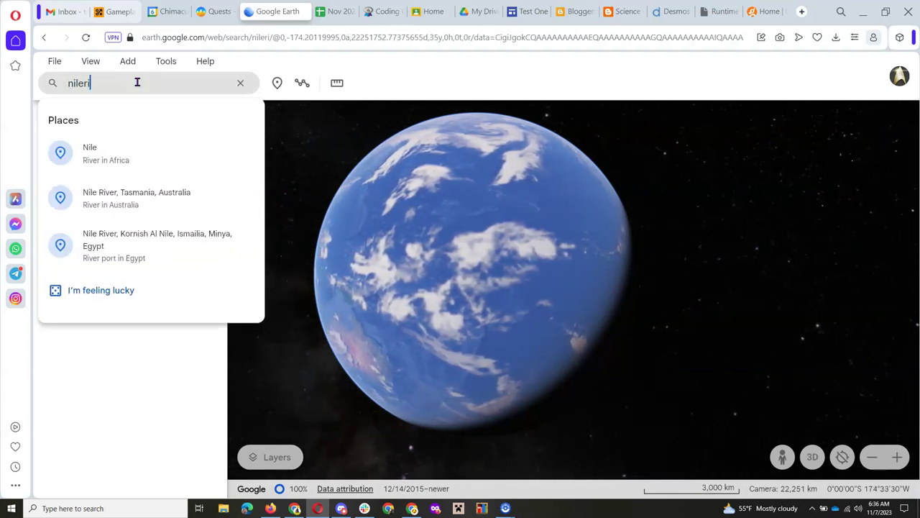
pyautogui.press('BackSpace')
pyautogui.press('BackSpace')
pyautogui.press('BackSpace')
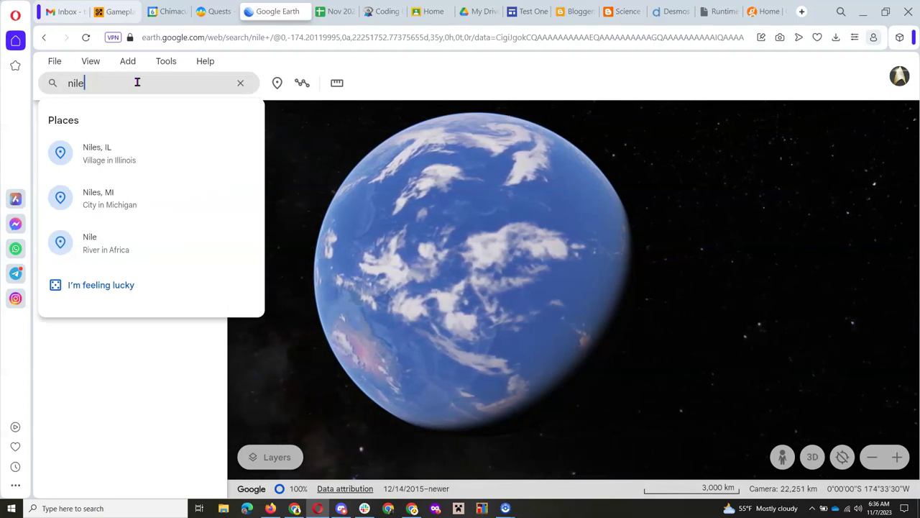
pyautogui.click(98, 251)
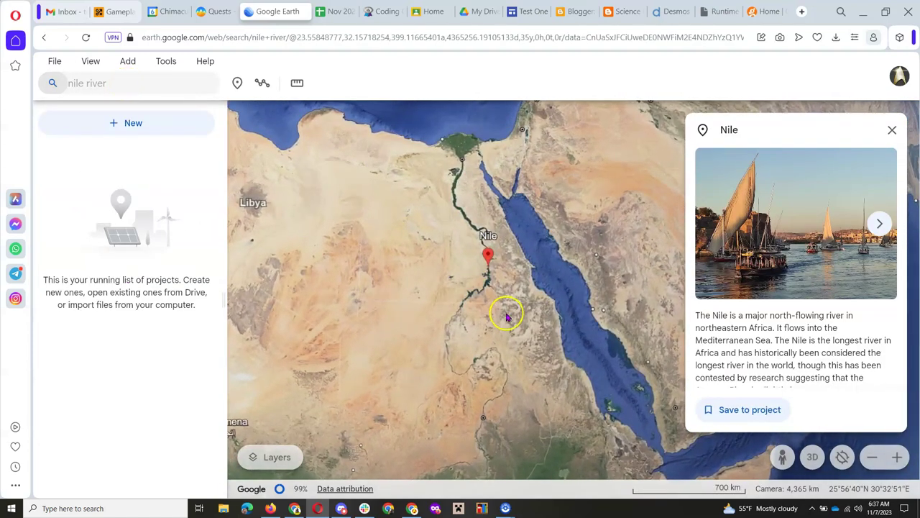
pyautogui.doubleClick(494, 309)
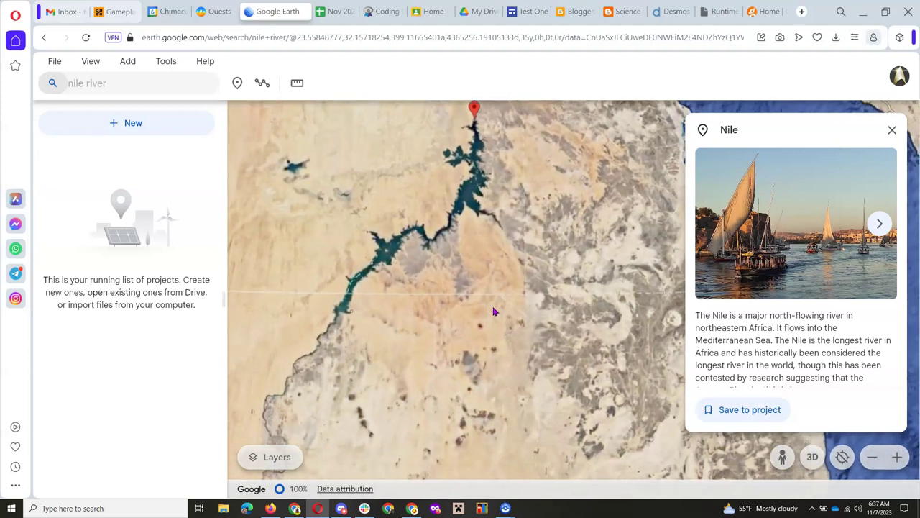
# - Pan and zoom in on Lake Nasser, then zoom back out to the Nile around Aswan
pyautogui.click(464, 282)
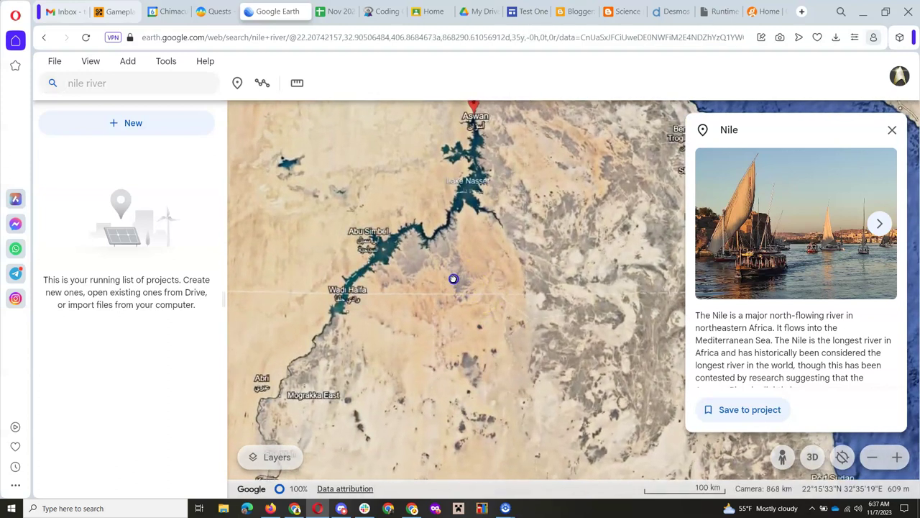
pyautogui.moveTo(454, 277); pyautogui.dragTo(513, 350)
pyautogui.click(535, 301)
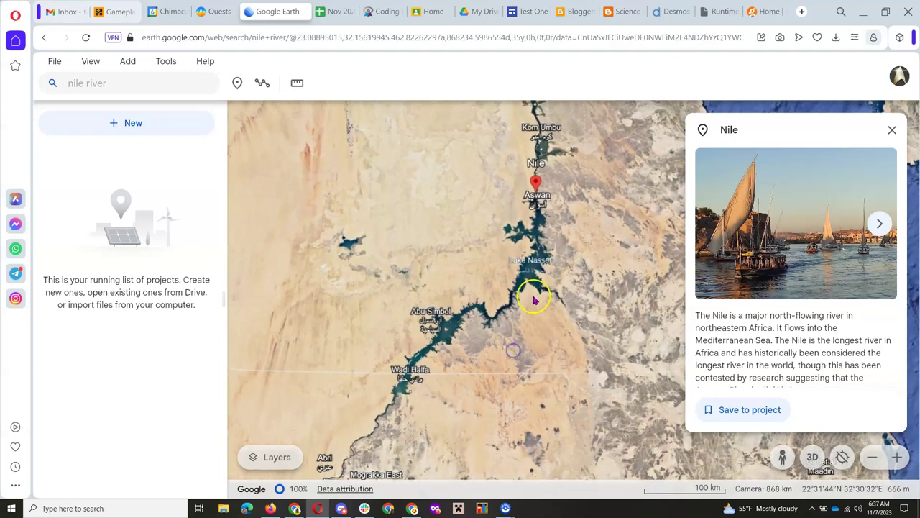
pyautogui.scroll(5, 534, 300)
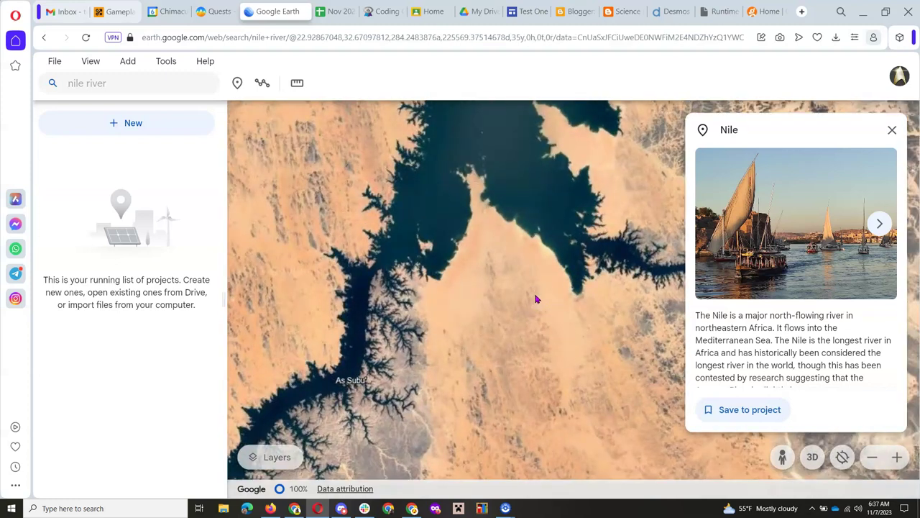
pyautogui.scroll(5, 528, 298)
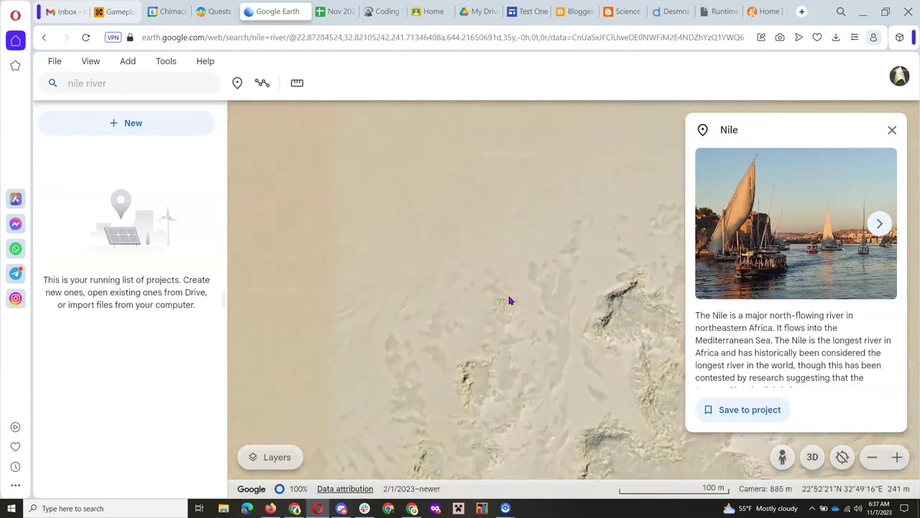
pyautogui.scroll(3, 509, 301)
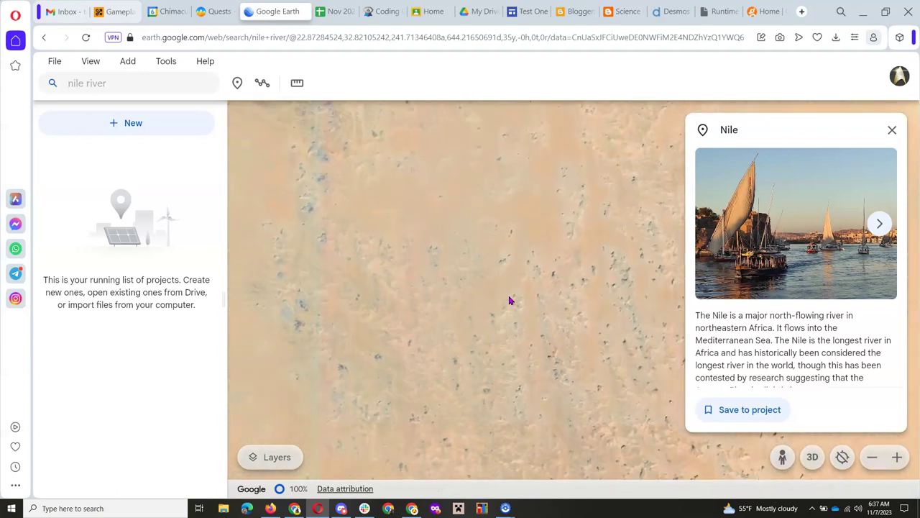
pyautogui.scroll(-3, 510, 300)
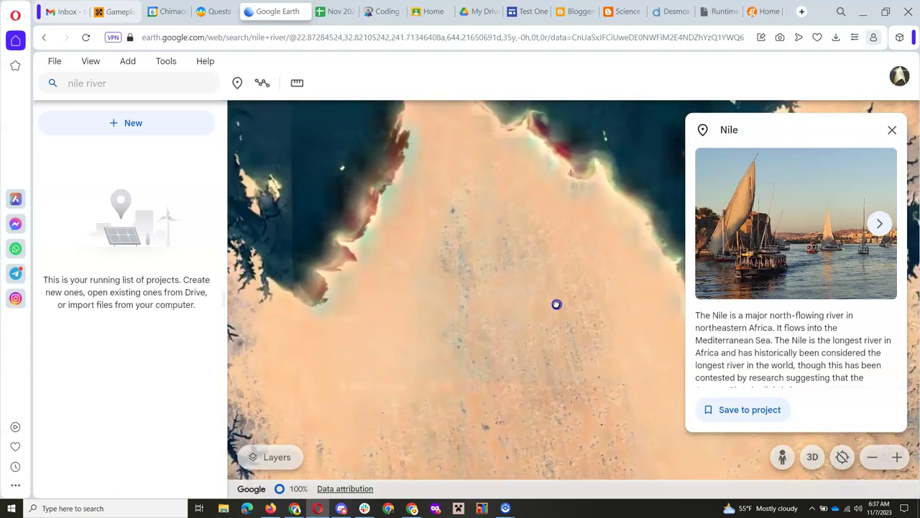
pyautogui.scroll(-3, 561, 315)
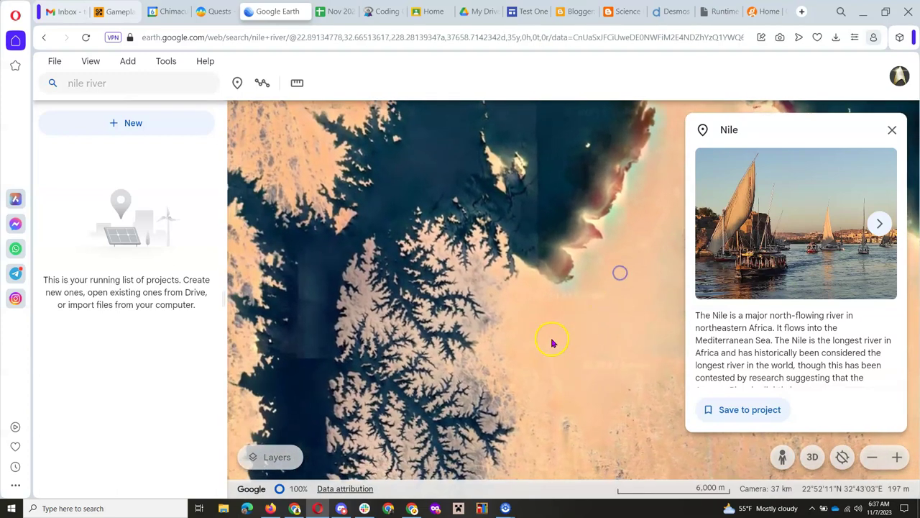
pyautogui.moveTo(552, 343); pyautogui.dragTo(551, 314)
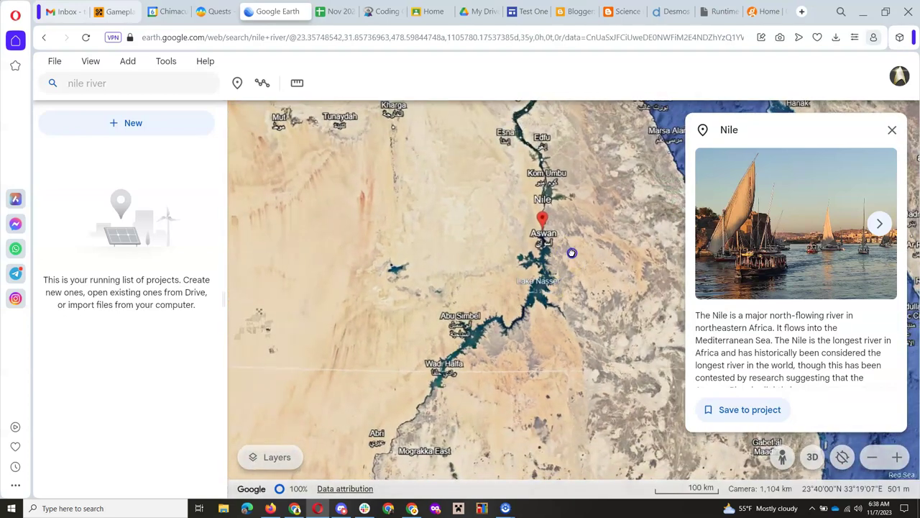
# - Pan north along the Nile past the Red Sea to the Delta and zoom in on Cairo
pyautogui.moveTo(571, 252); pyautogui.dragTo(519, 315)
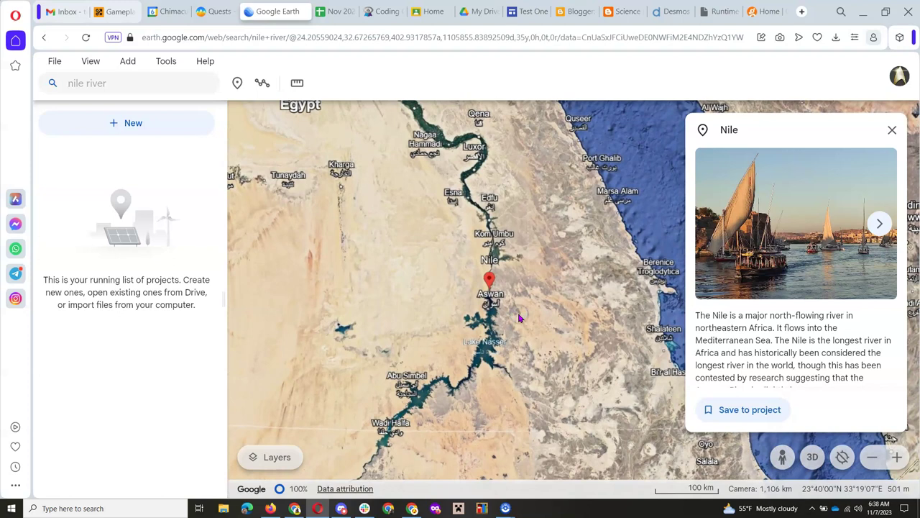
pyautogui.scroll(-3, 523, 313)
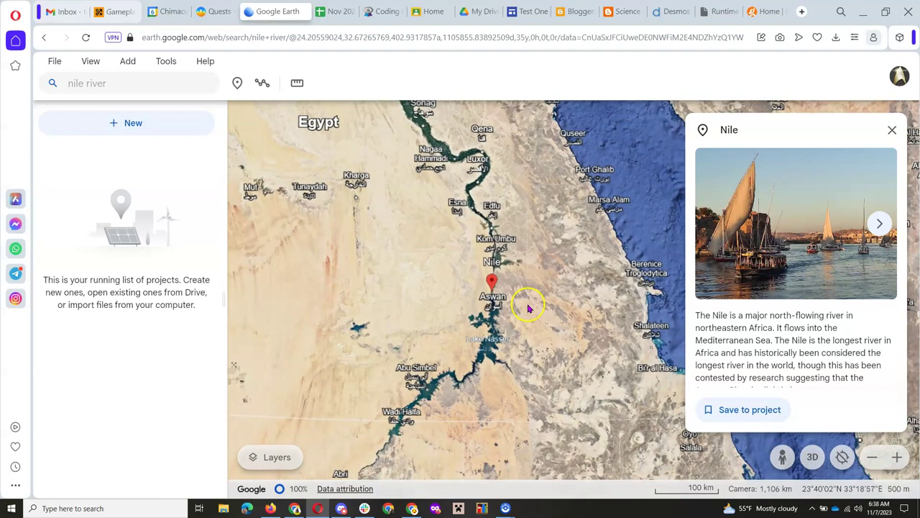
pyautogui.moveTo(538, 292); pyautogui.dragTo(532, 250)
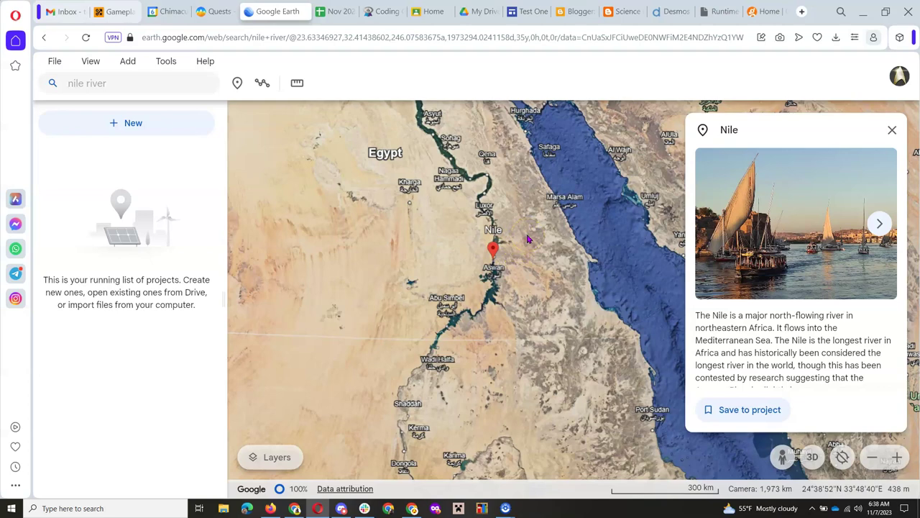
pyautogui.moveTo(530, 232); pyautogui.dragTo(642, 379)
pyautogui.scroll(5, 581, 263)
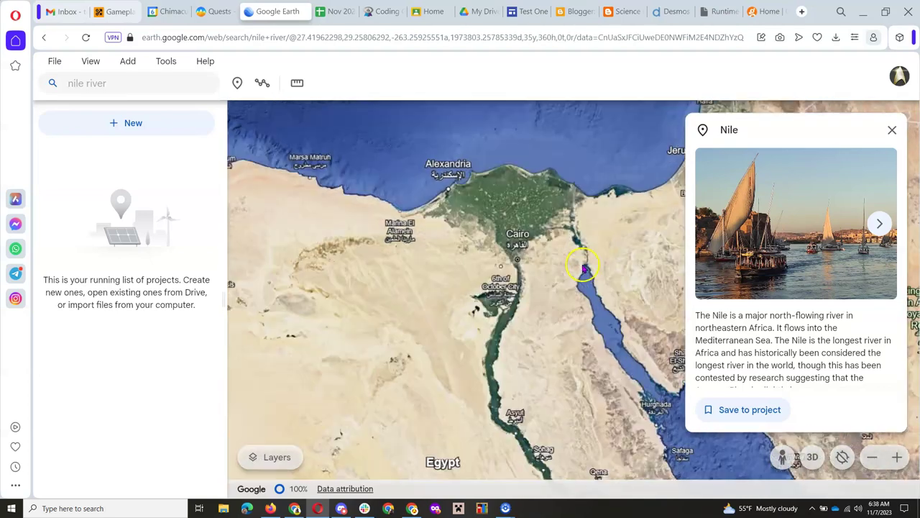
pyautogui.scroll(3, 640, 324)
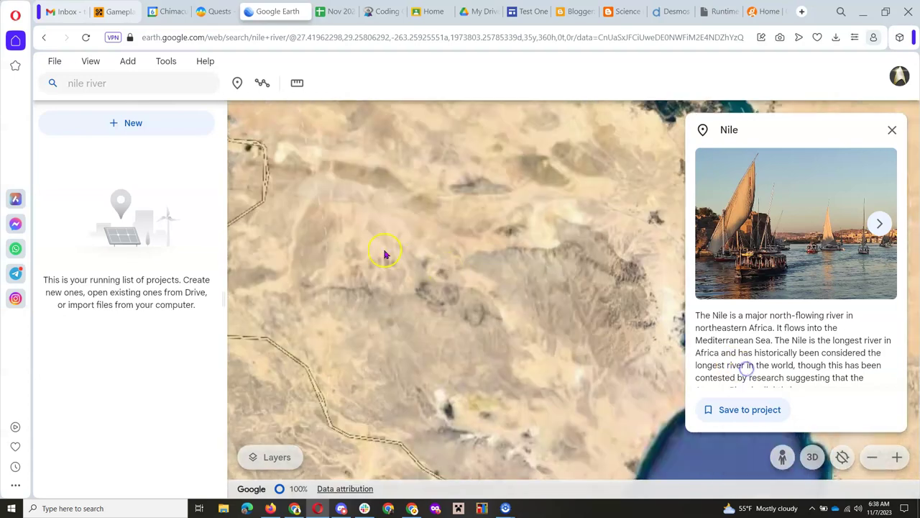
pyautogui.scroll(3, 506, 305)
pyautogui.scroll(-3, 529, 320)
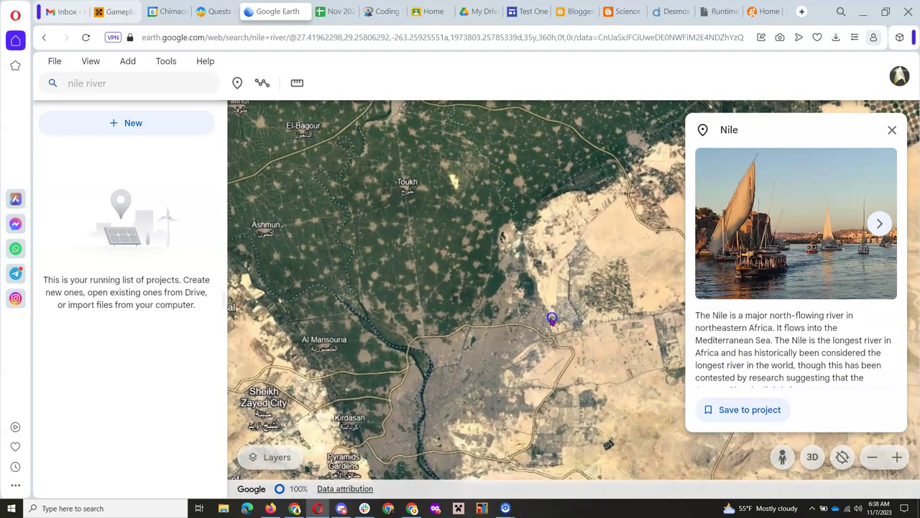
pyautogui.scroll(3, 431, 386)
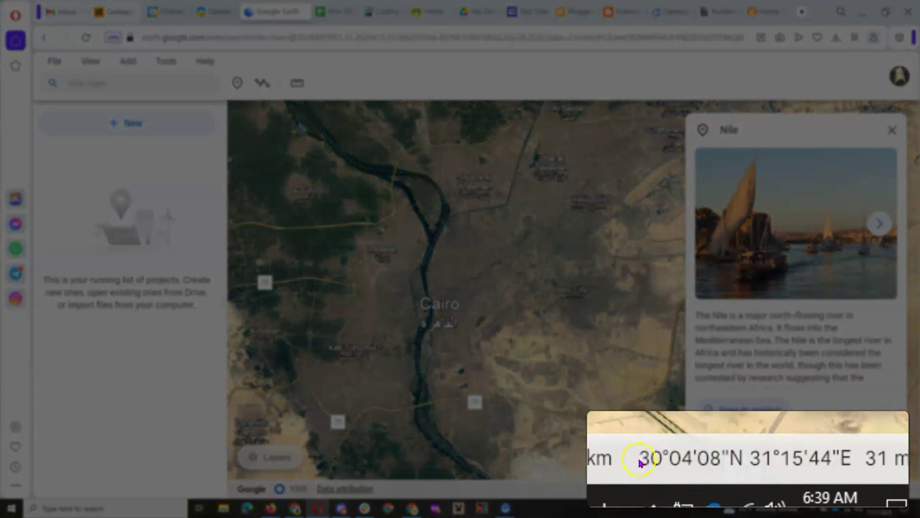
# - Highlight the status-bar coordinates 30°04'08"N 31°15'44"E for Cairo
pyautogui.moveTo(640, 458); pyautogui.dragTo(849, 451)
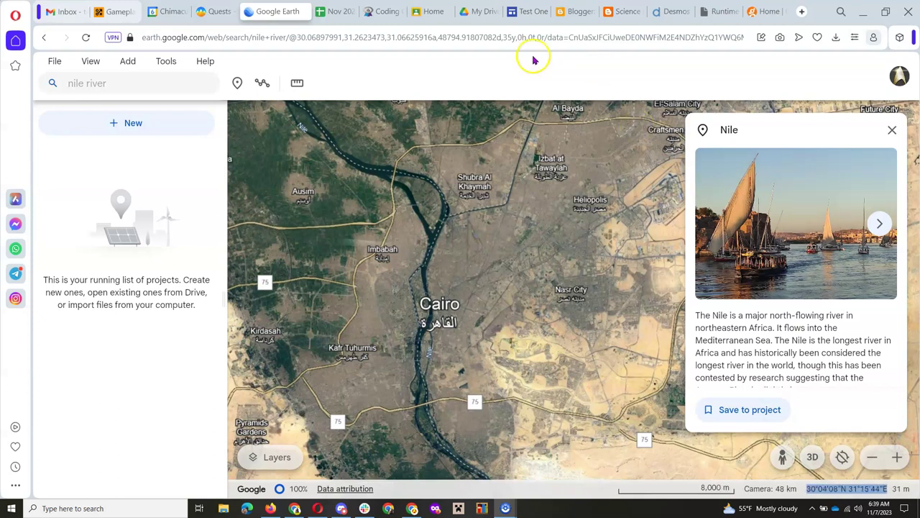
# - Check the mission login in cell D2 of the Nov 2023 Missions sheet, then go to the EarthKAM site
pyautogui.click(332, 12)
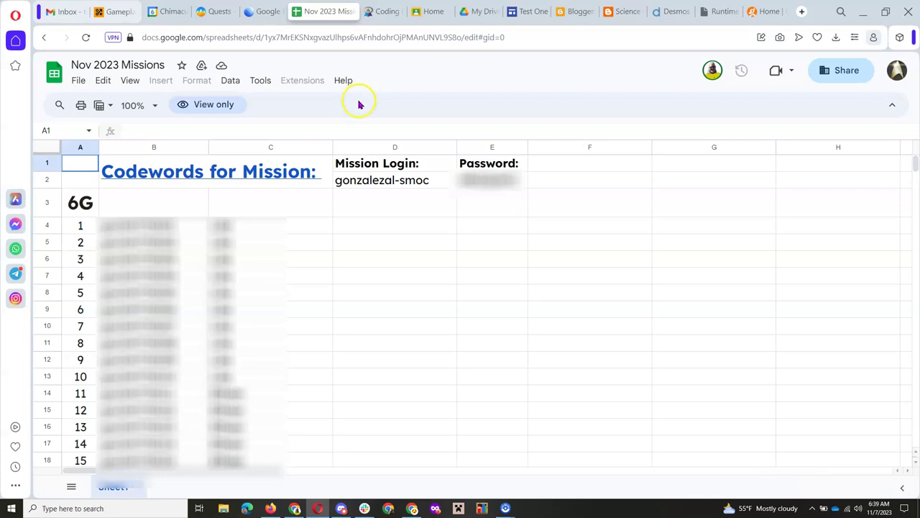
pyautogui.moveTo(210, 176)
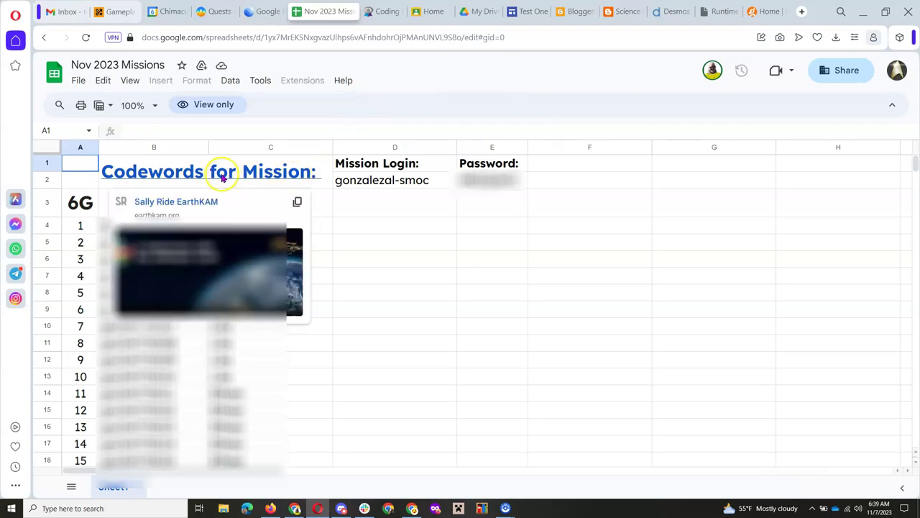
pyautogui.click(166, 202)
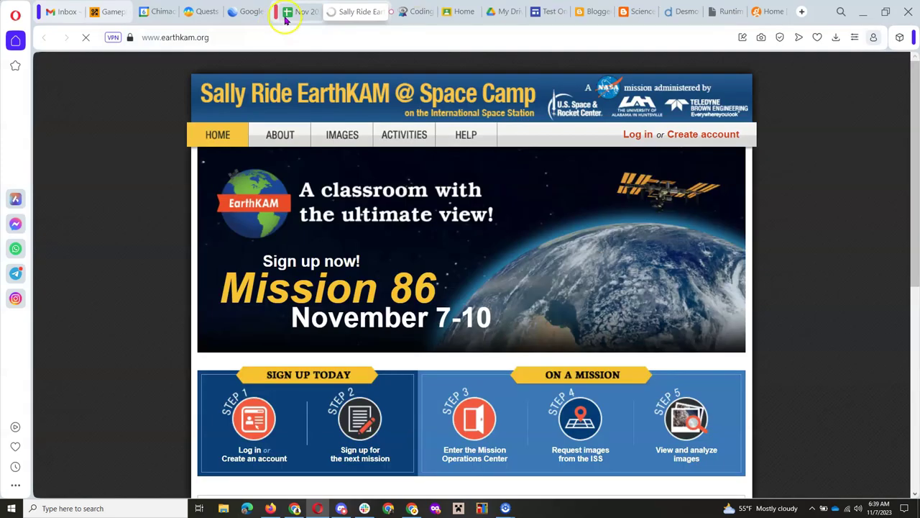
pyautogui.click(292, 11)
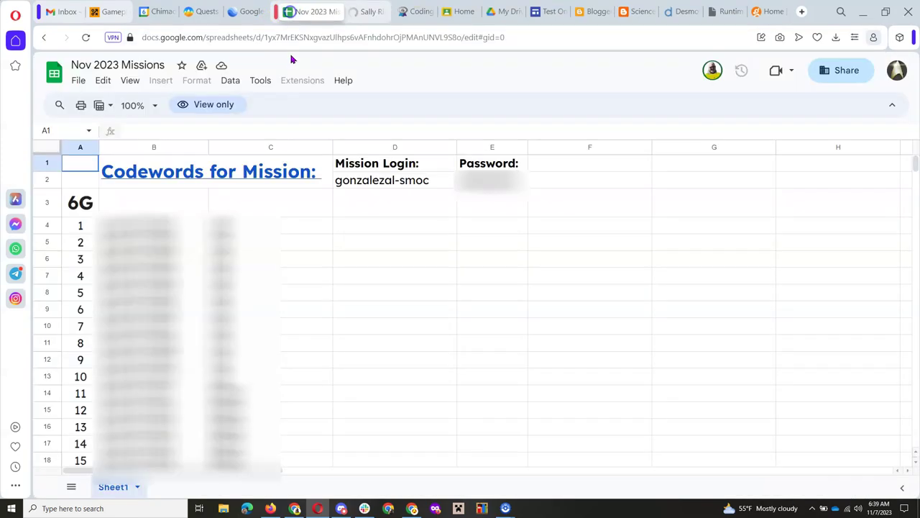
pyautogui.click(359, 183)
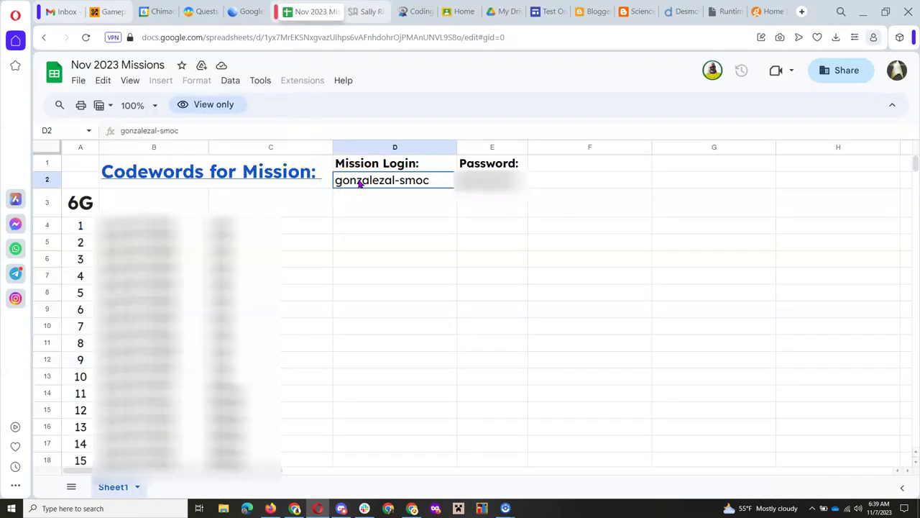
pyautogui.click(363, 23)
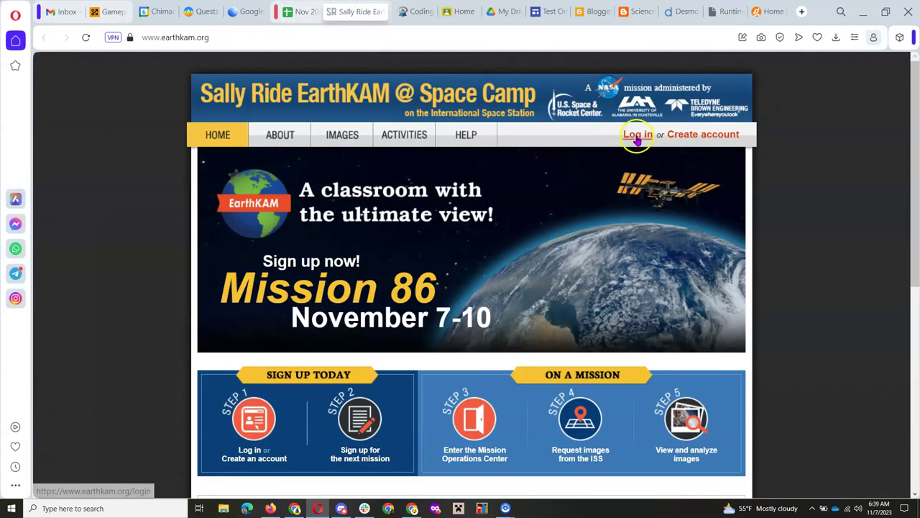
# - Log in to EarthKAM with the saved mission username and the password copied from sheet cell E2
pyautogui.click(637, 137)
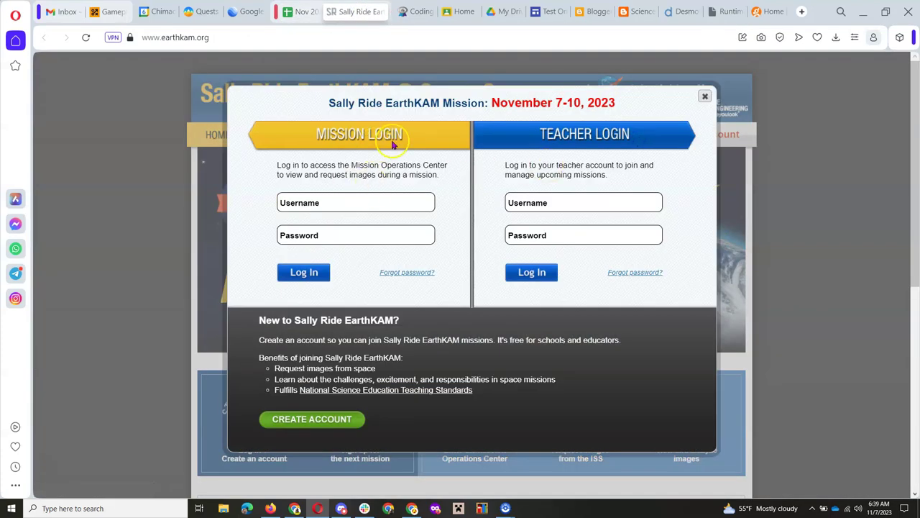
pyautogui.click(341, 203)
pyautogui.press('Down')
pyautogui.press('Down')
pyautogui.press('Return')
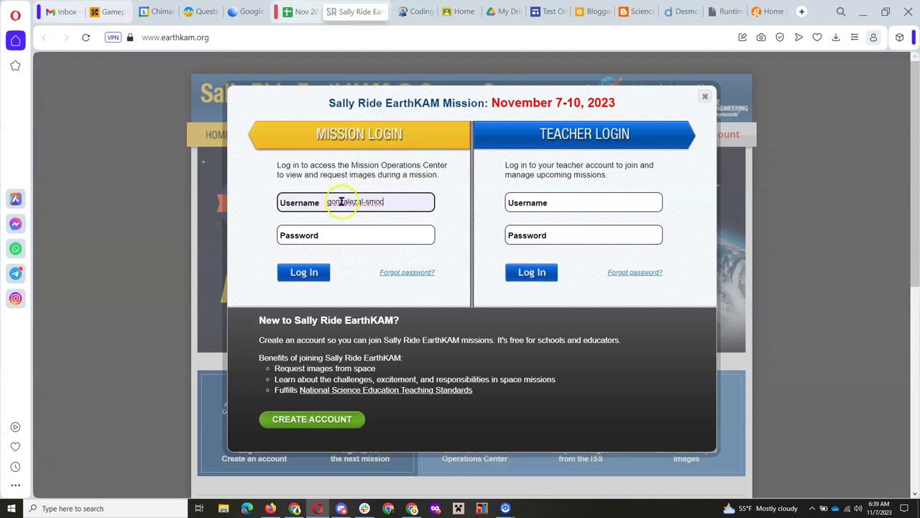
pyautogui.click(305, 12)
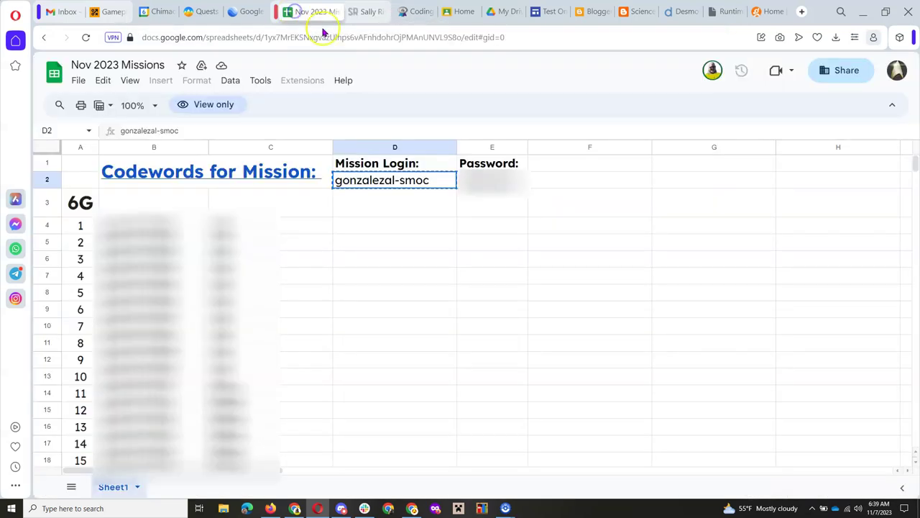
pyautogui.click(494, 180)
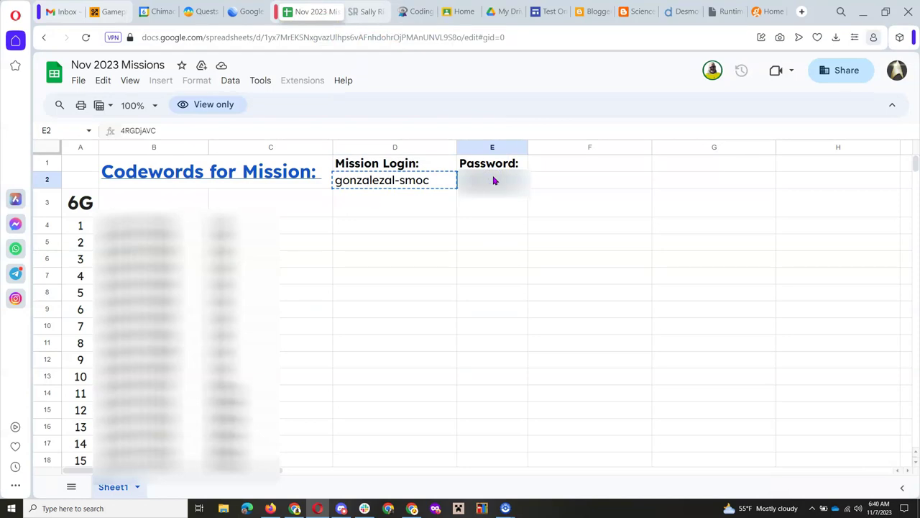
pyautogui.hotkey('ctrl', 'c')
pyautogui.click(363, 14)
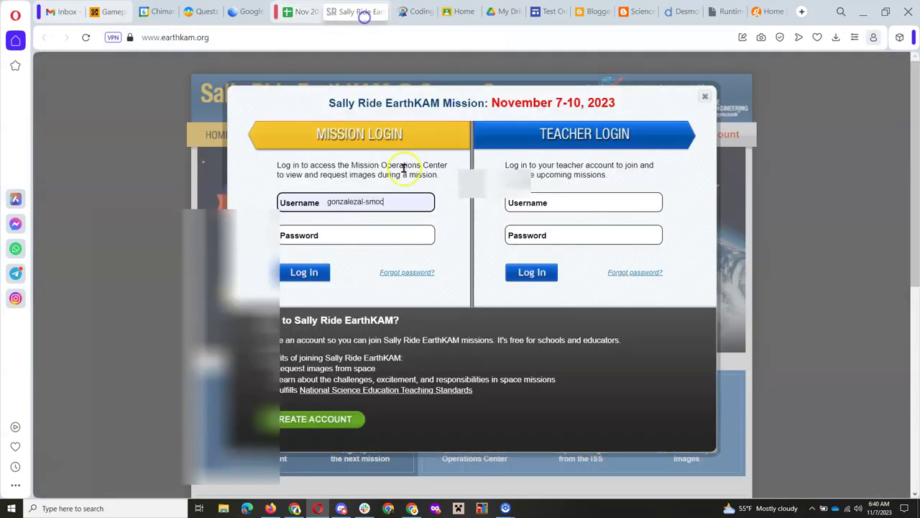
pyautogui.click(369, 234)
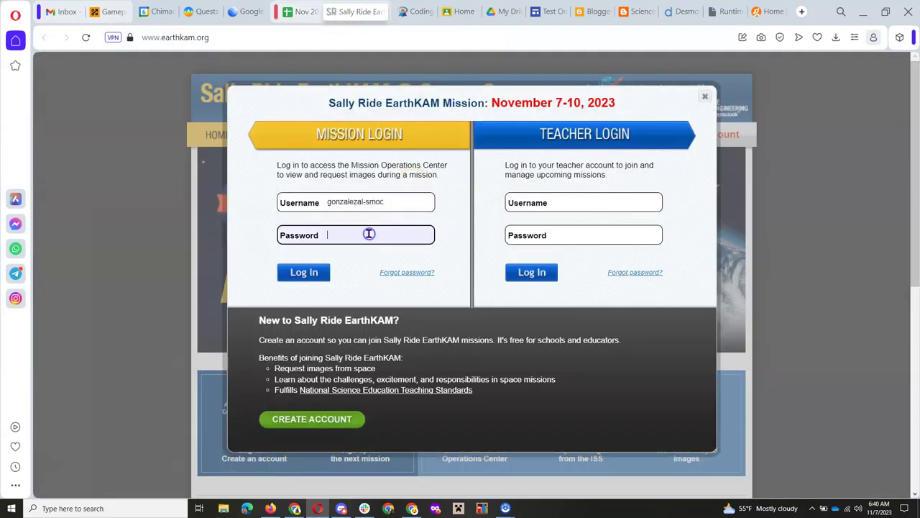
pyautogui.click(308, 278)
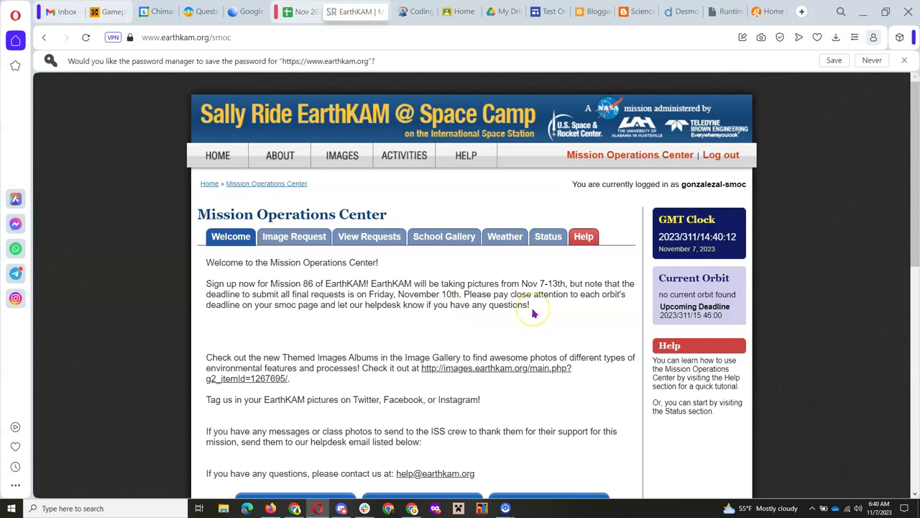
pyautogui.scroll(-5, 534, 314)
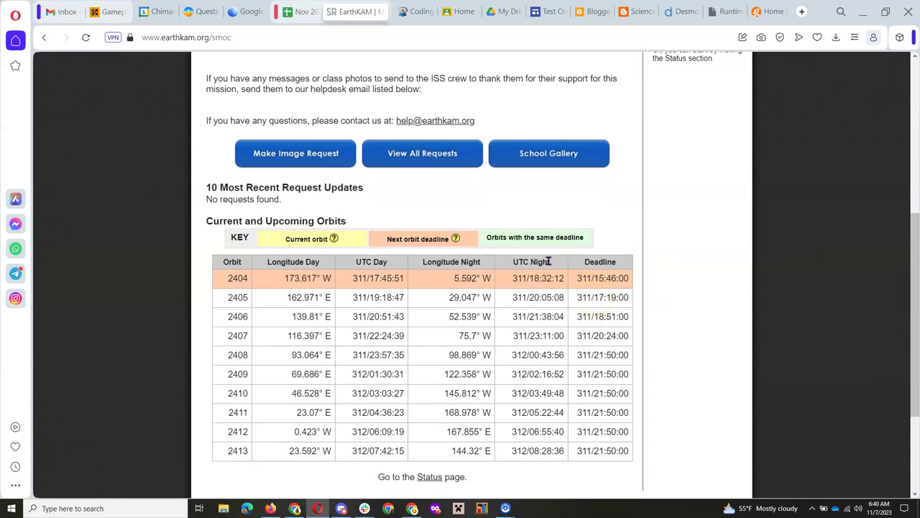
pyautogui.scroll(5, 497, 237)
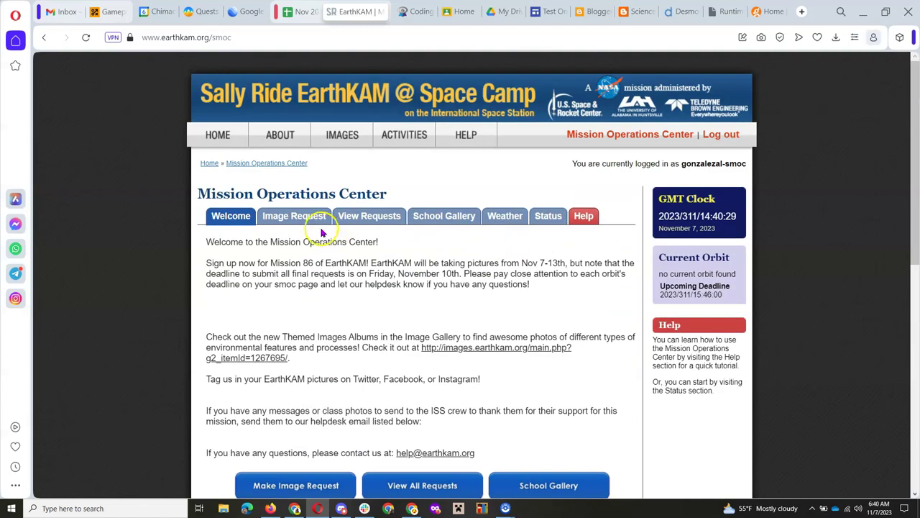
# - Open the Image Request page and pan its satellite map from Sudan north to Egypt
pyautogui.click(285, 223)
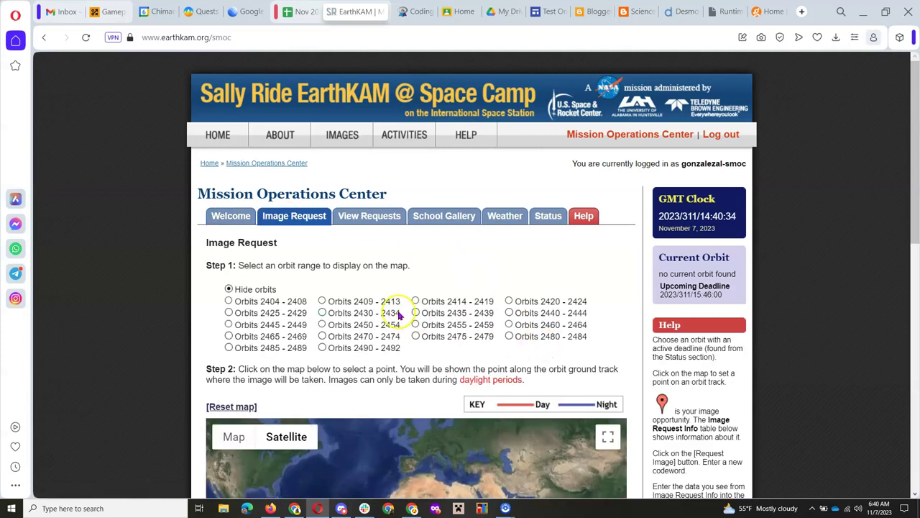
pyautogui.scroll(-2, 396, 314)
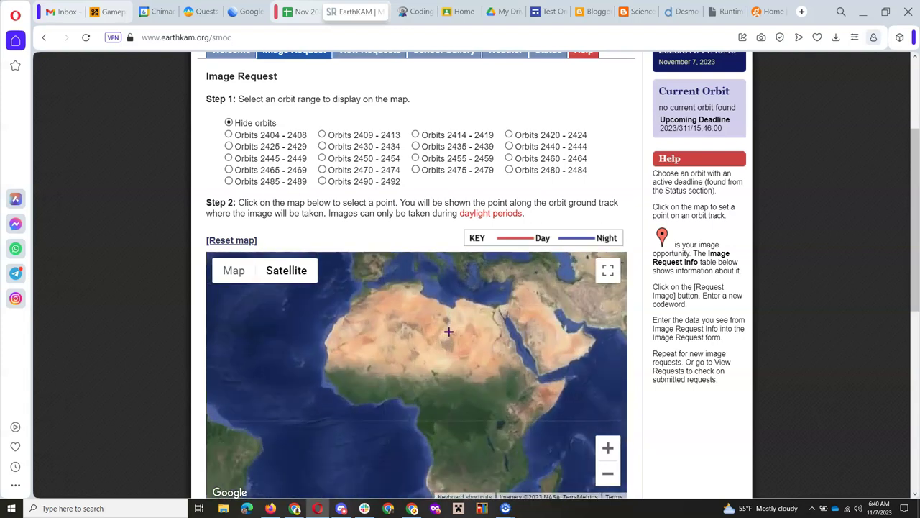
pyautogui.scroll(3, 488, 333)
pyautogui.moveTo(509, 316); pyautogui.dragTo(445, 370)
pyautogui.scroll(-5, 447, 366)
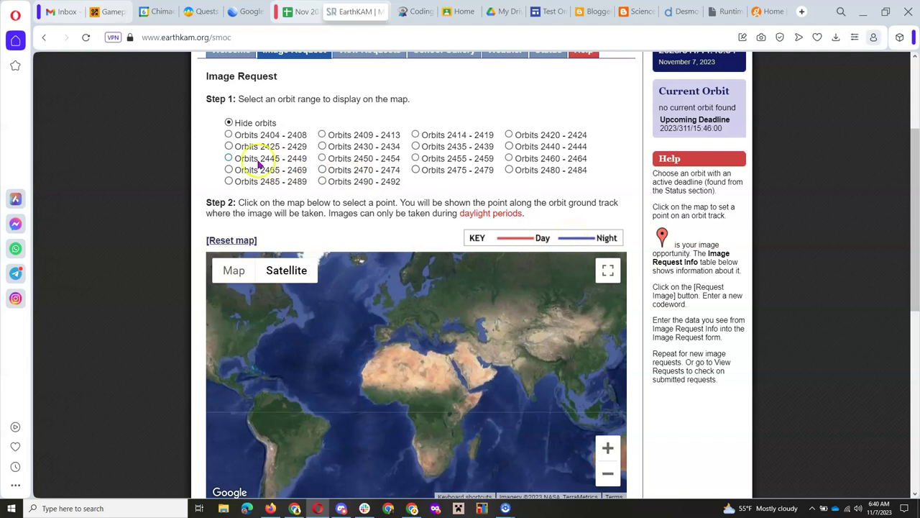
# - Display orbits 2404–2408 and try an image point, settling it on track 2404 in the Atlantic
pyautogui.click(229, 134)
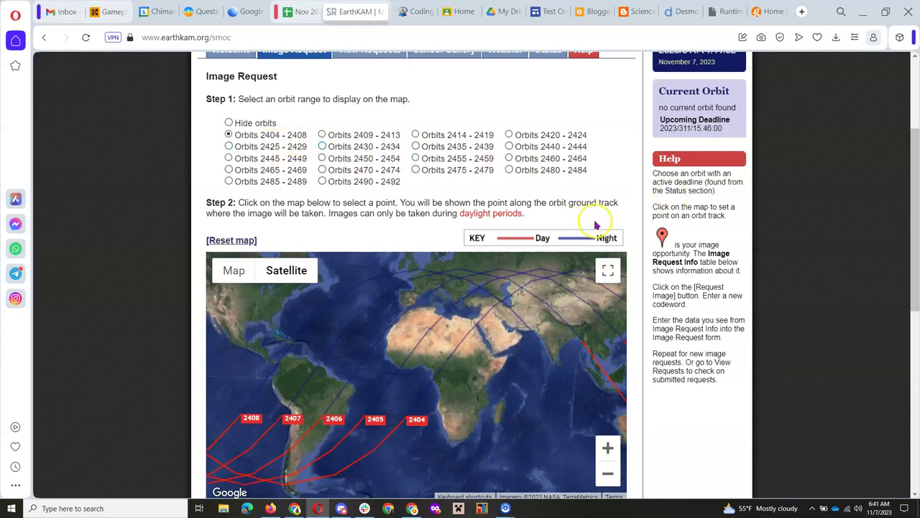
pyautogui.click(295, 467)
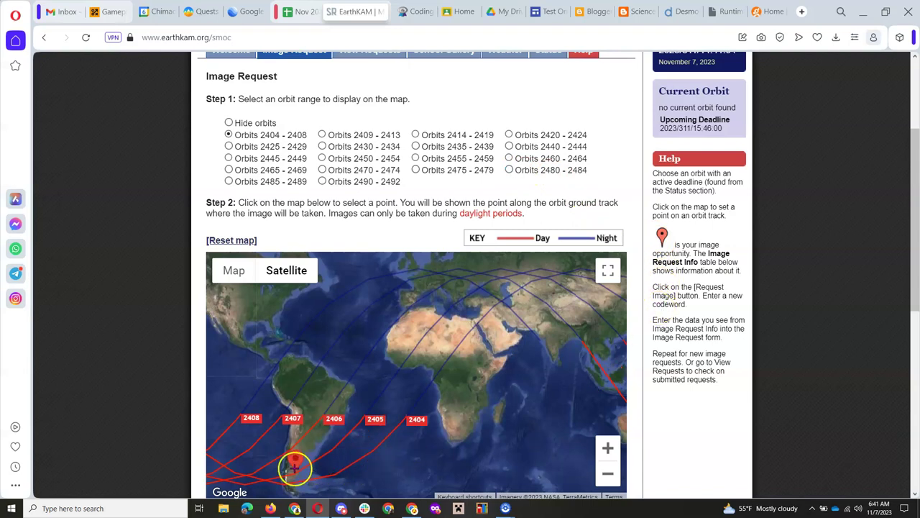
pyautogui.click(304, 439)
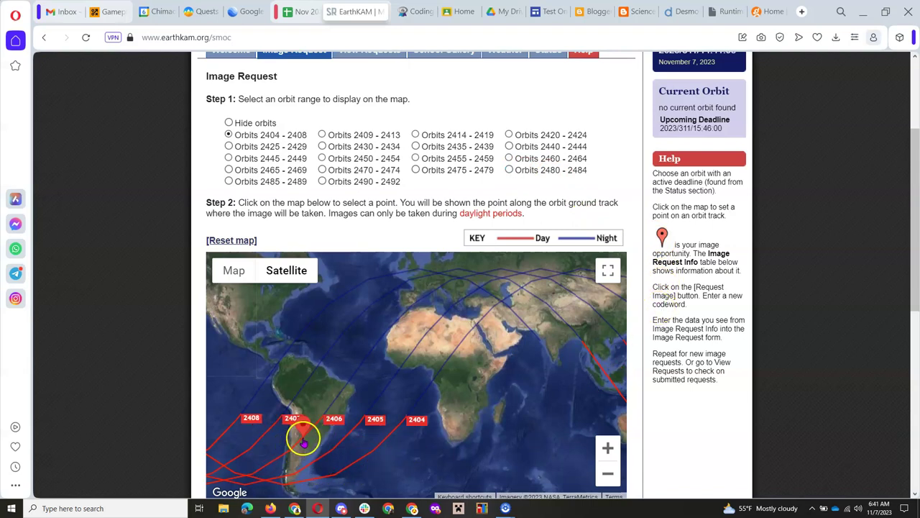
pyautogui.click(318, 426)
pyautogui.click(310, 434)
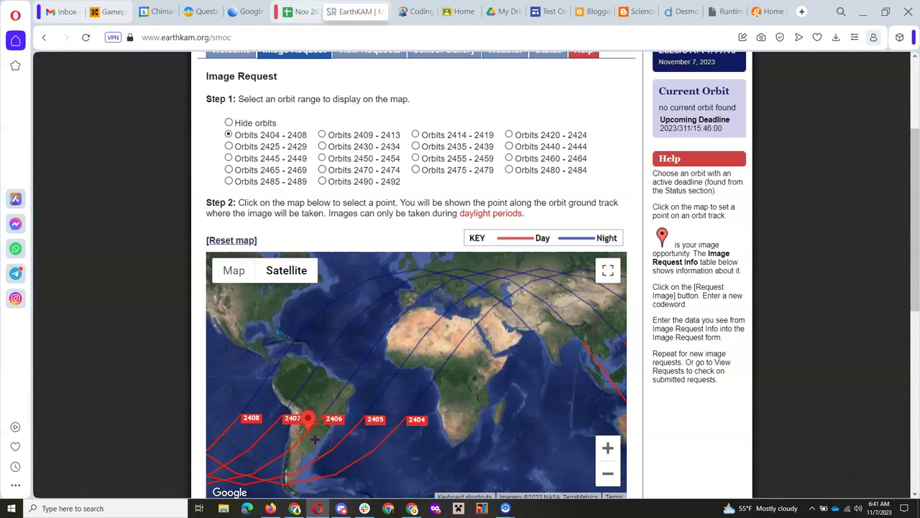
pyautogui.click(406, 414)
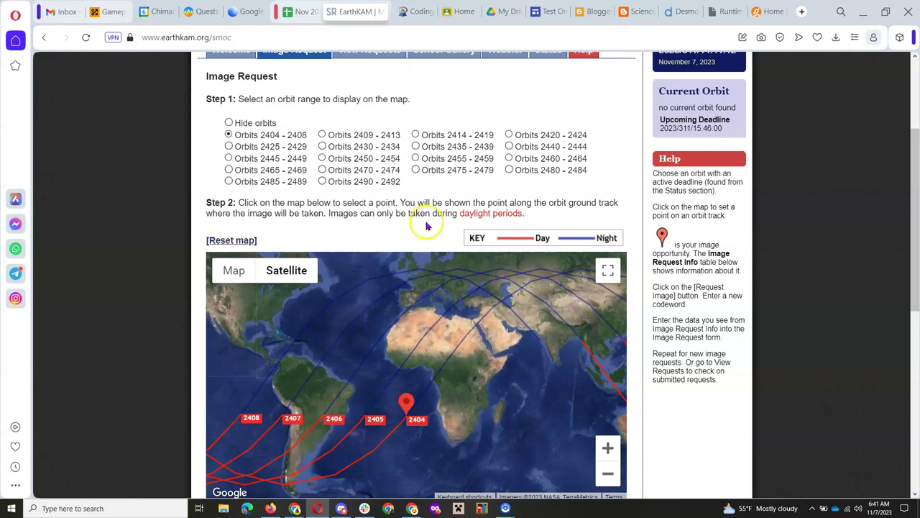
# - Display orbits 2425–2429 with a point over northeast Africa, then 2445–2449, 2465–2469 and 2485–2489
pyautogui.click(229, 146)
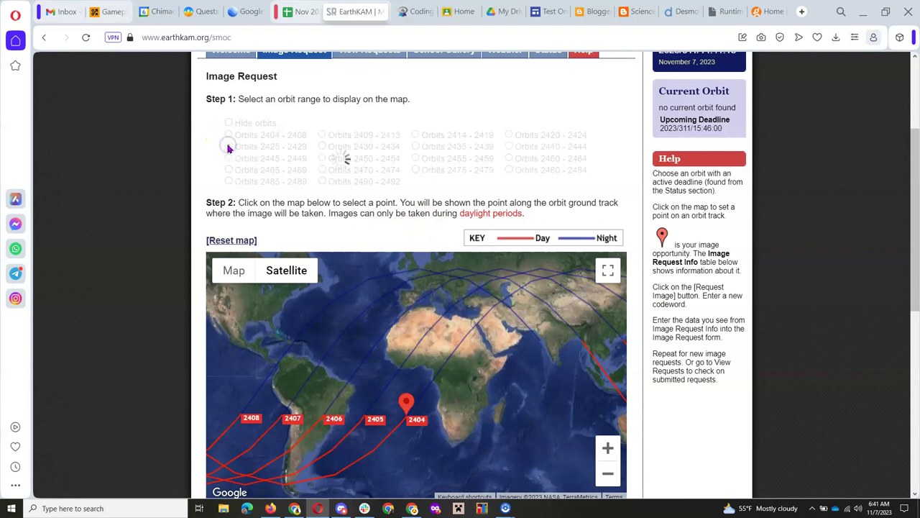
pyautogui.click(479, 338)
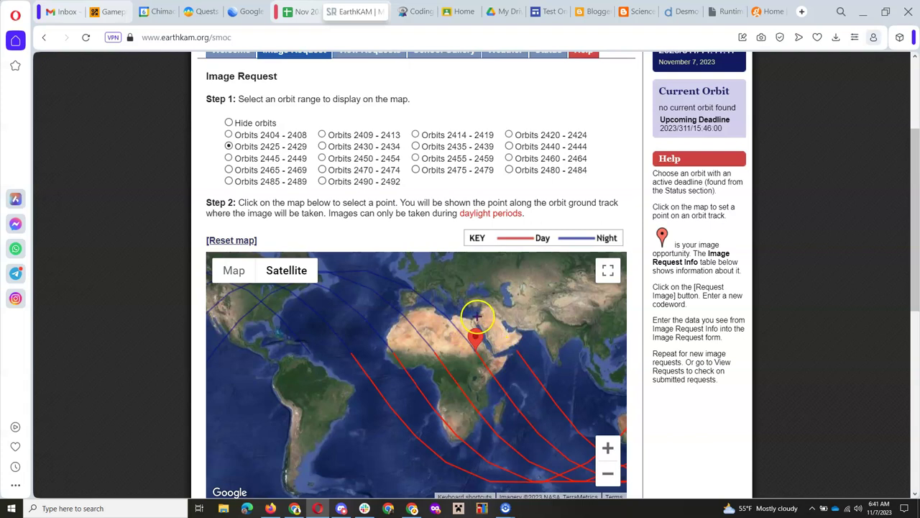
pyautogui.click(228, 158)
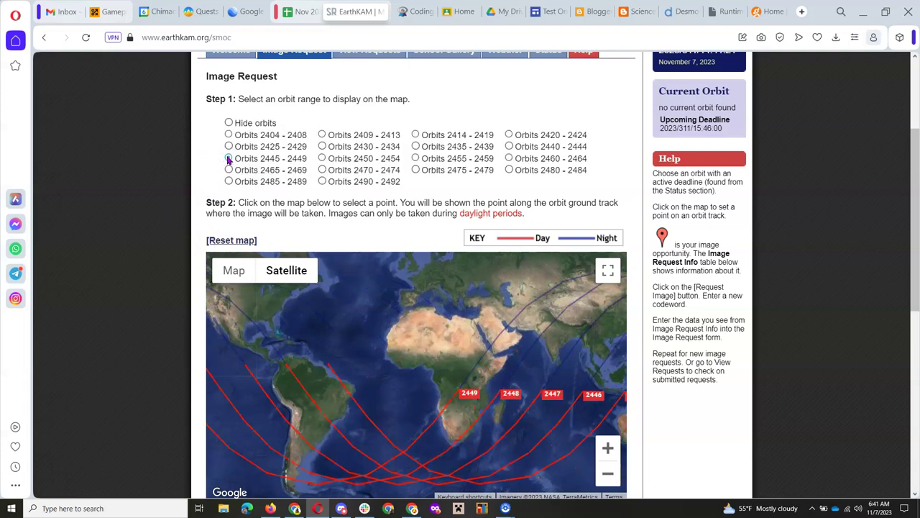
pyautogui.click(228, 170)
pyautogui.click(229, 170)
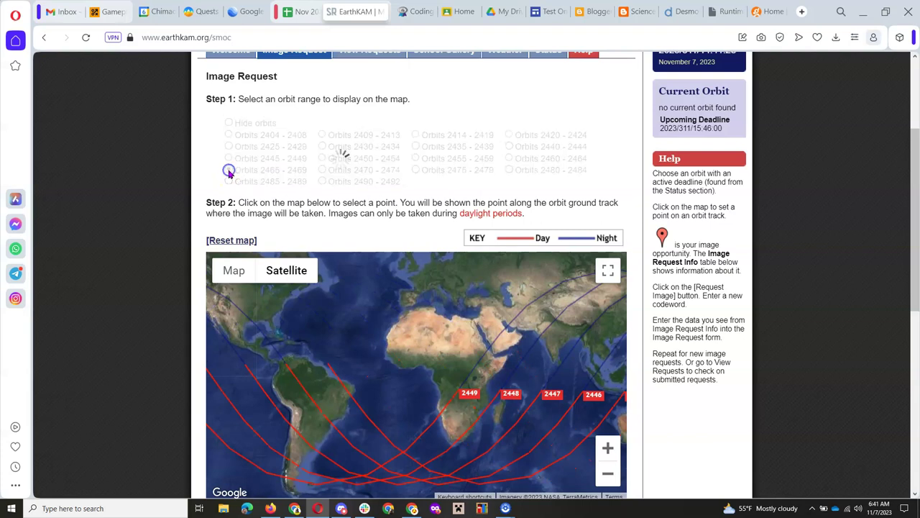
pyautogui.click(229, 182)
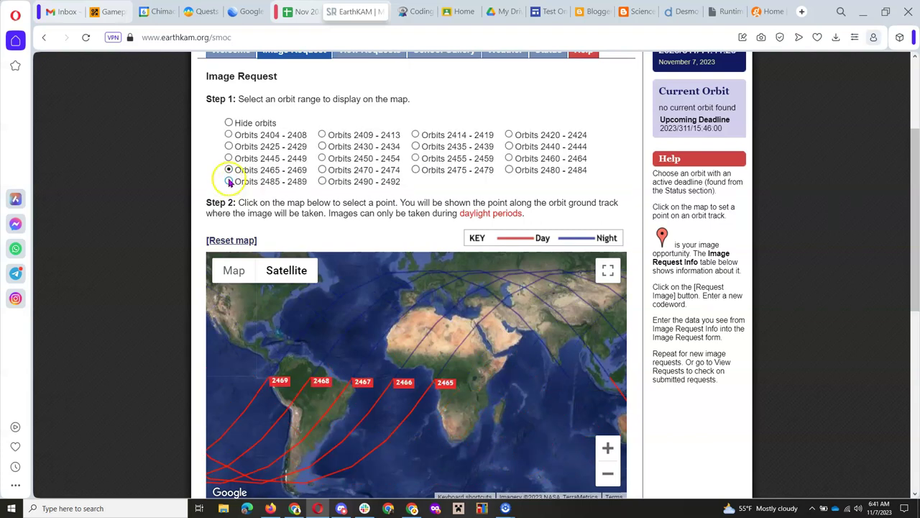
# - Display orbits 2409–2413 with a point off West Africa, then 2430–2434, 2450–2454, 2470–2474, 2490–2492
pyautogui.click(315, 138)
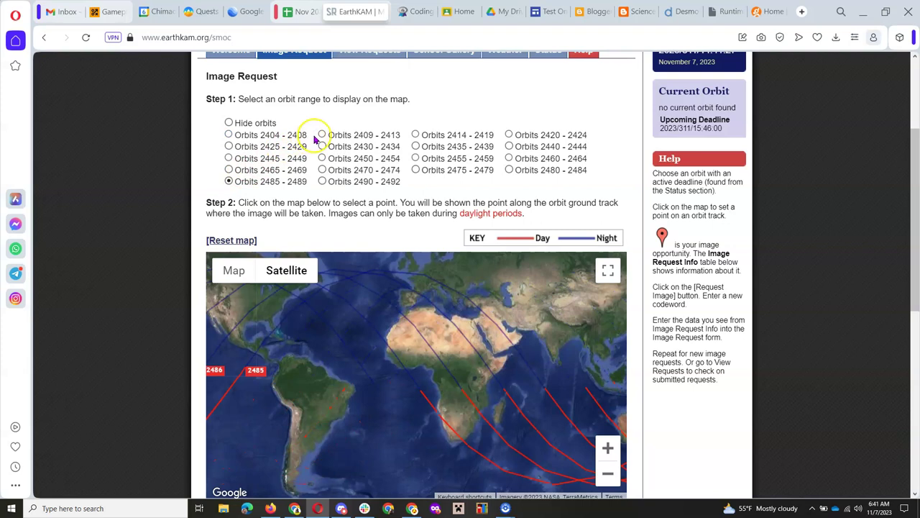
pyautogui.click(321, 136)
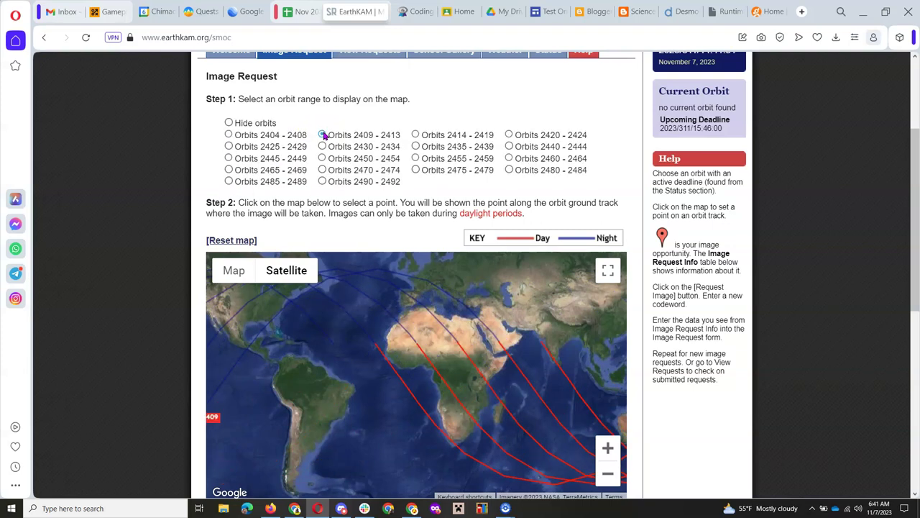
pyautogui.click(464, 327)
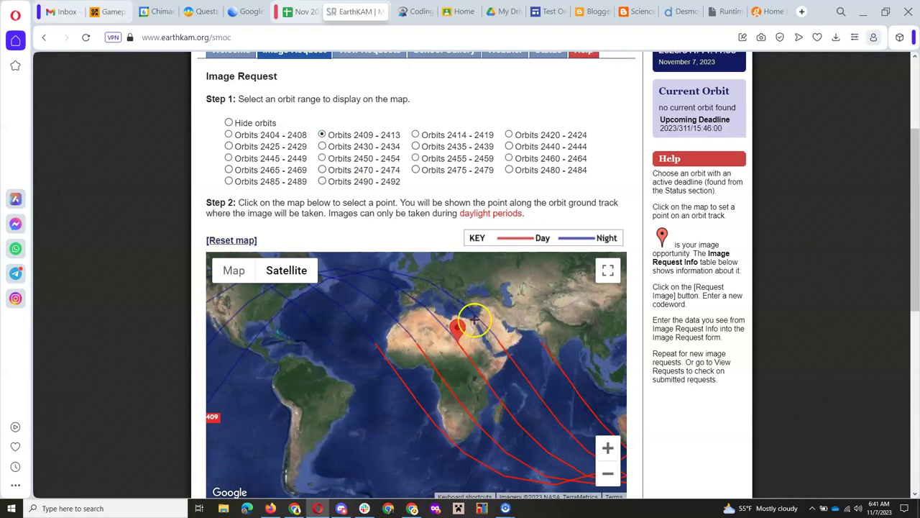
pyautogui.click(322, 146)
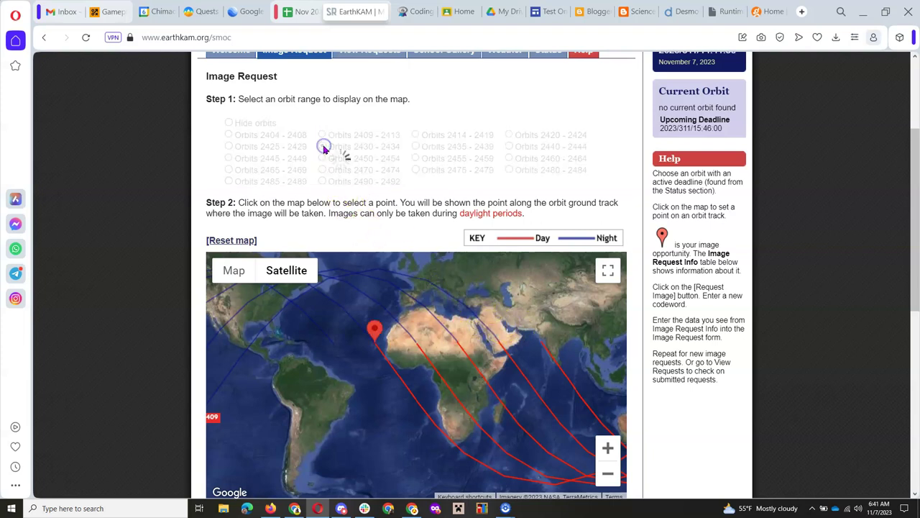
pyautogui.click(323, 159)
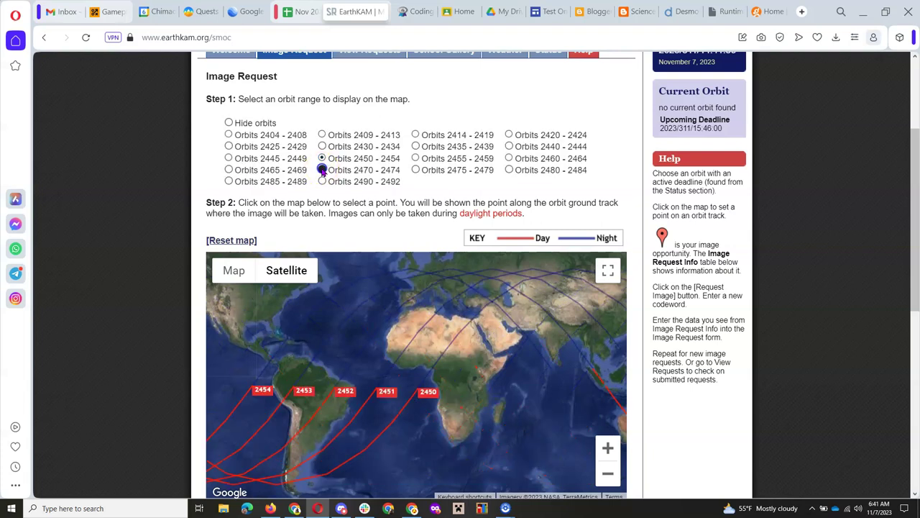
pyautogui.click(323, 170)
pyautogui.click(322, 184)
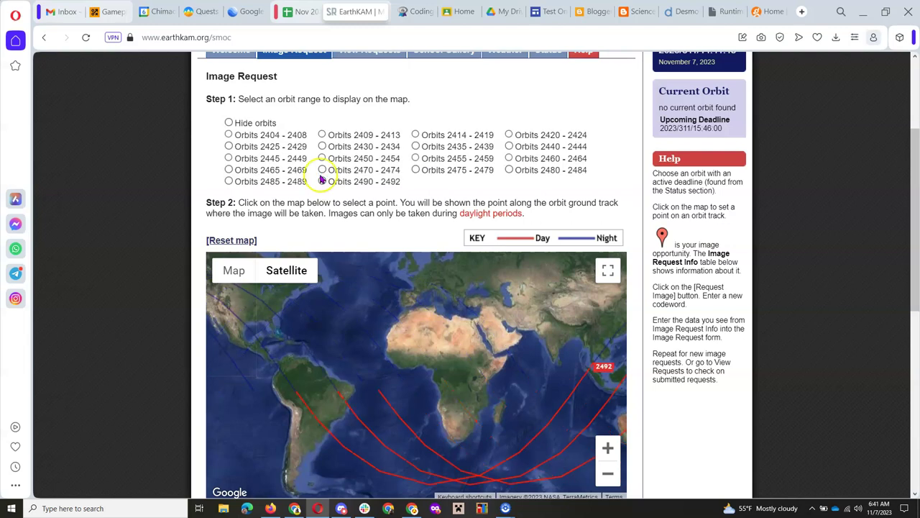
# - Cycle through orbit ranges 2414–2419 to 2480–2484, finishing on orbits 2455–2459
pyautogui.click(415, 136)
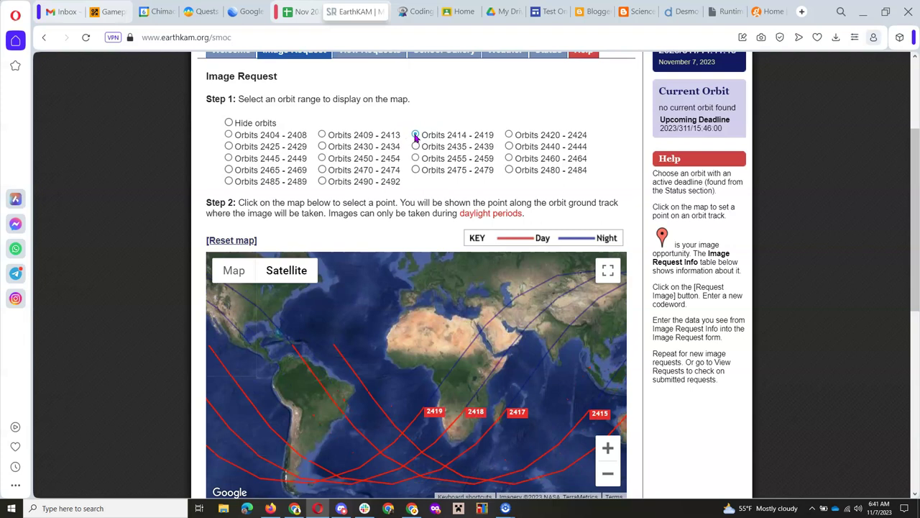
pyautogui.click(416, 147)
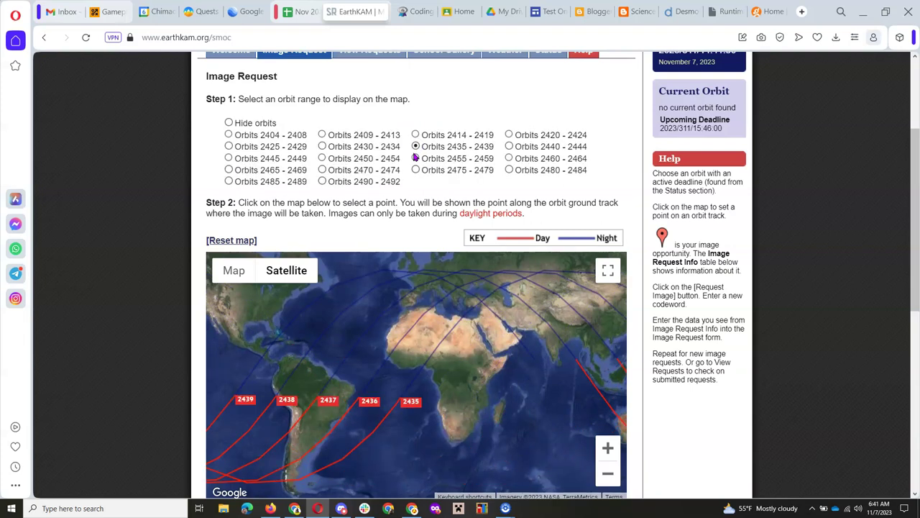
pyautogui.click(415, 159)
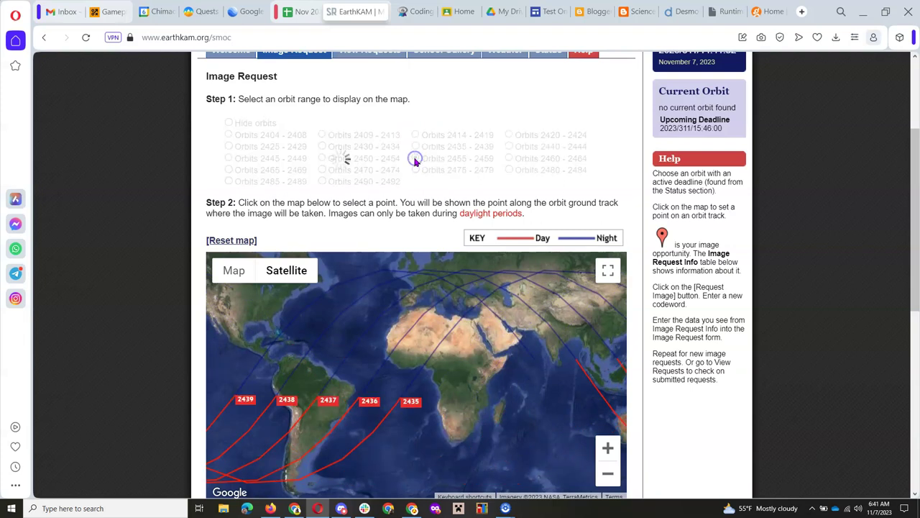
pyautogui.click(416, 171)
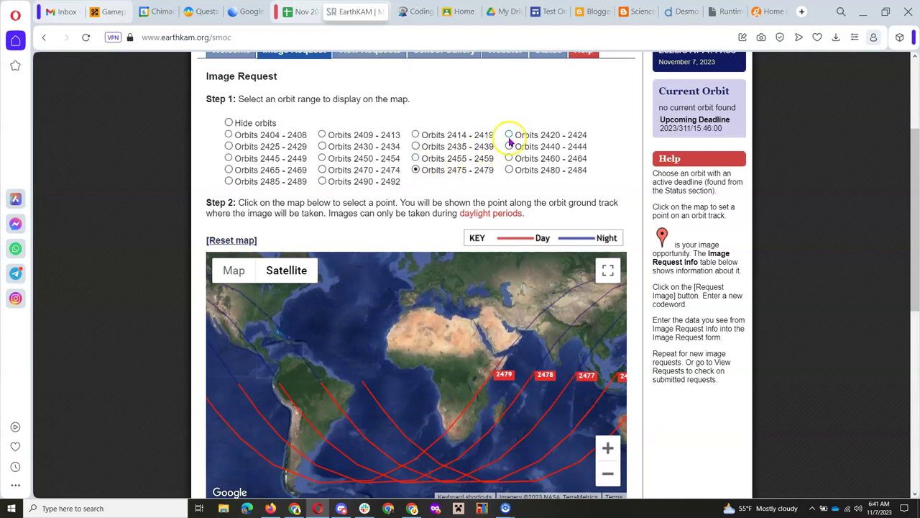
pyautogui.click(510, 136)
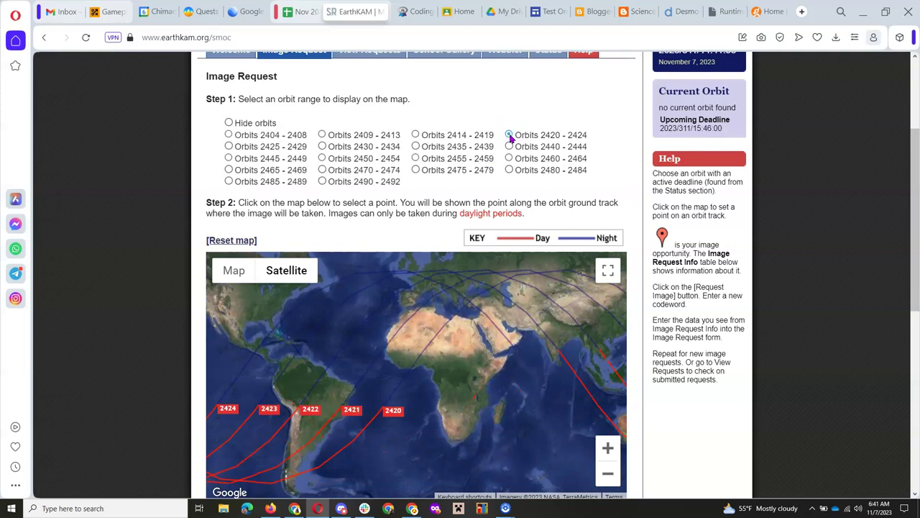
pyautogui.click(510, 146)
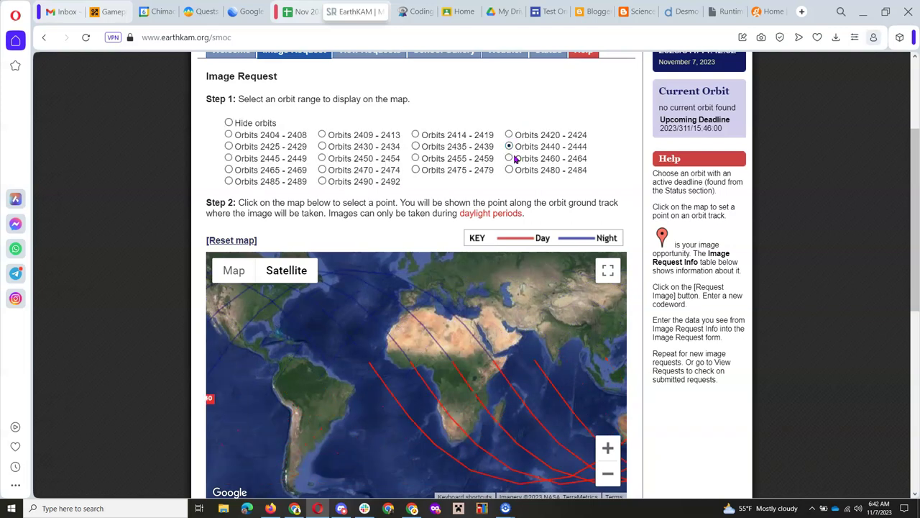
pyautogui.click(509, 159)
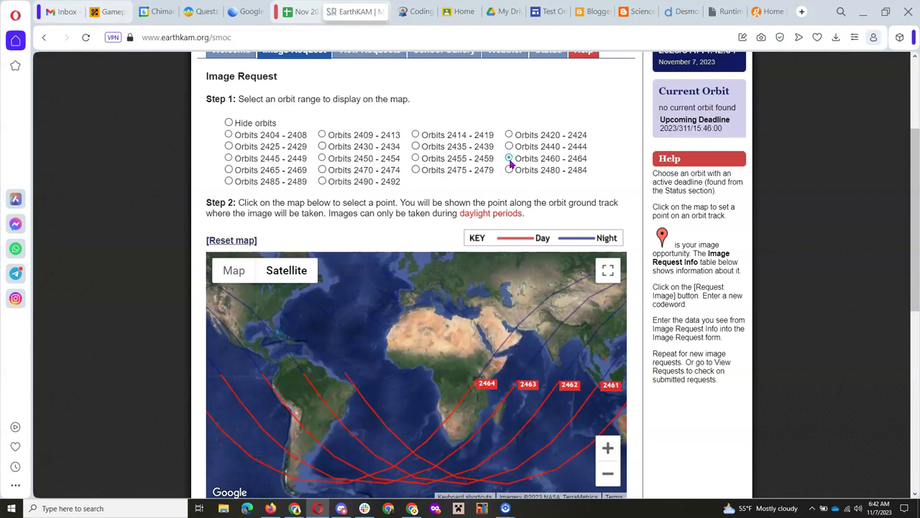
pyautogui.click(509, 170)
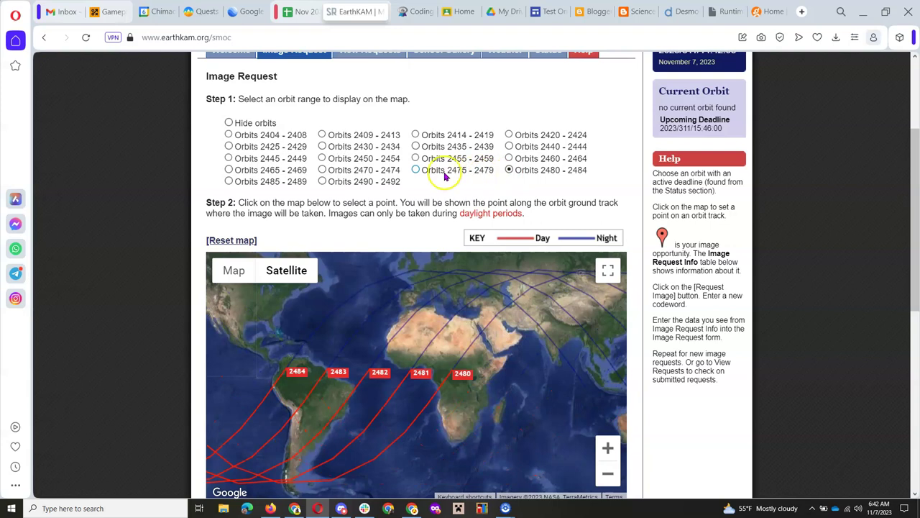
pyautogui.click(415, 159)
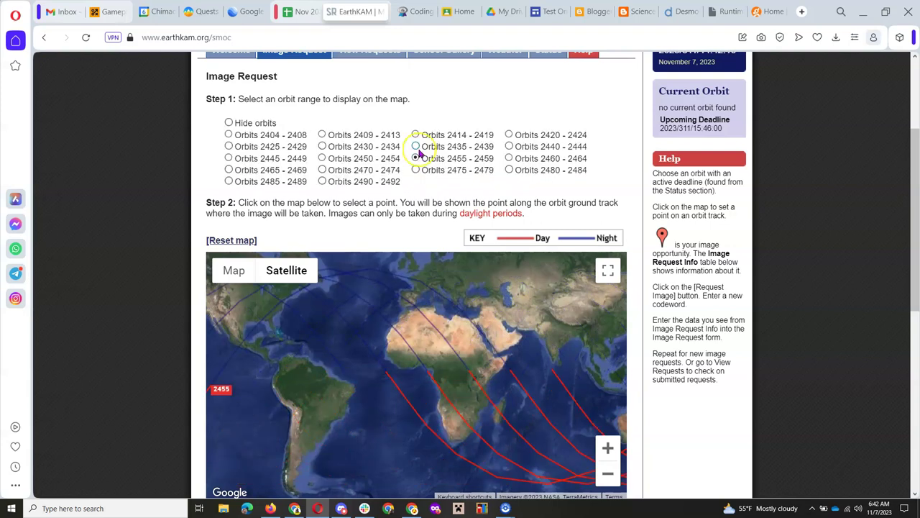
# - Show orbits 2470–2474 and pin the image point on orbit 2473 at 3.18° S, 16.71° E
pyautogui.click(322, 169)
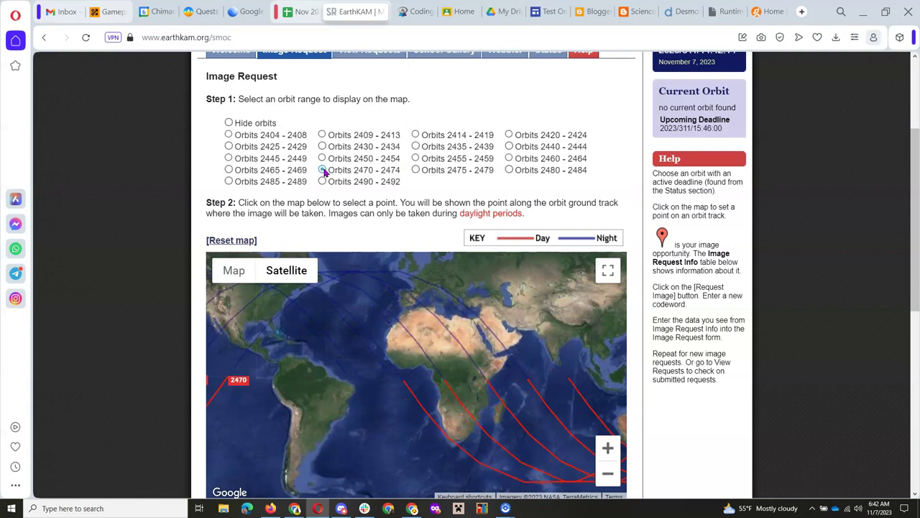
pyautogui.click(475, 380)
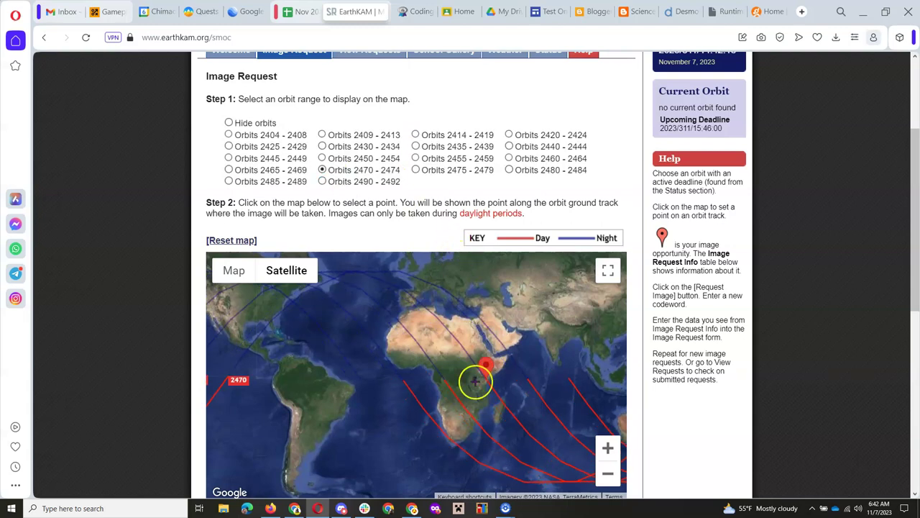
pyautogui.click(454, 388)
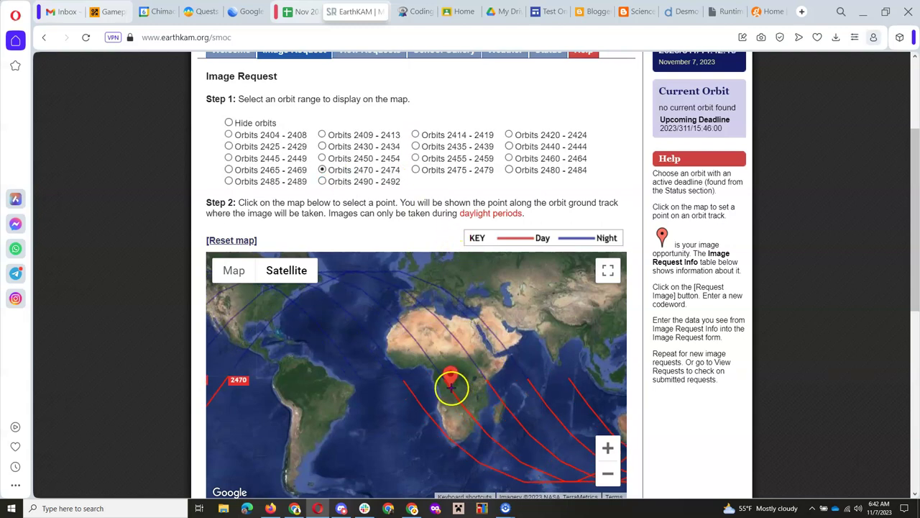
pyautogui.click(458, 393)
pyautogui.scroll(5, 433, 409)
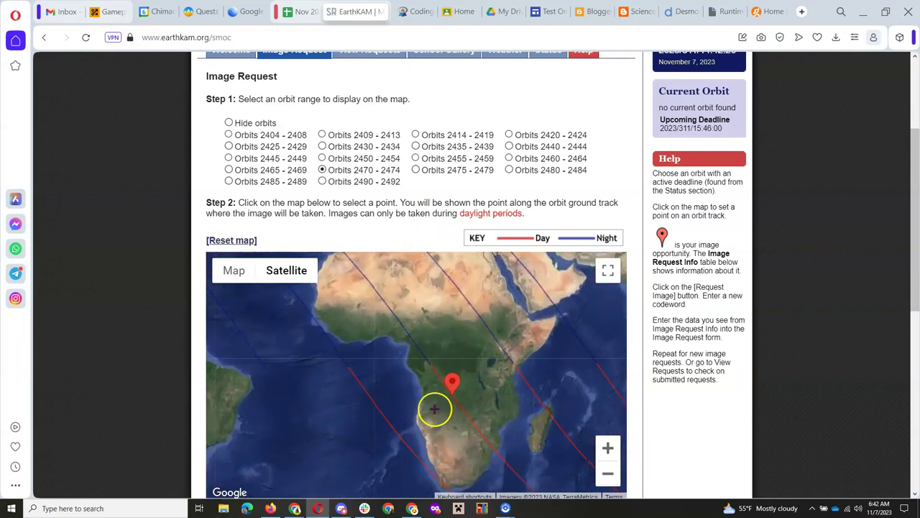
pyautogui.scroll(2, 445, 345)
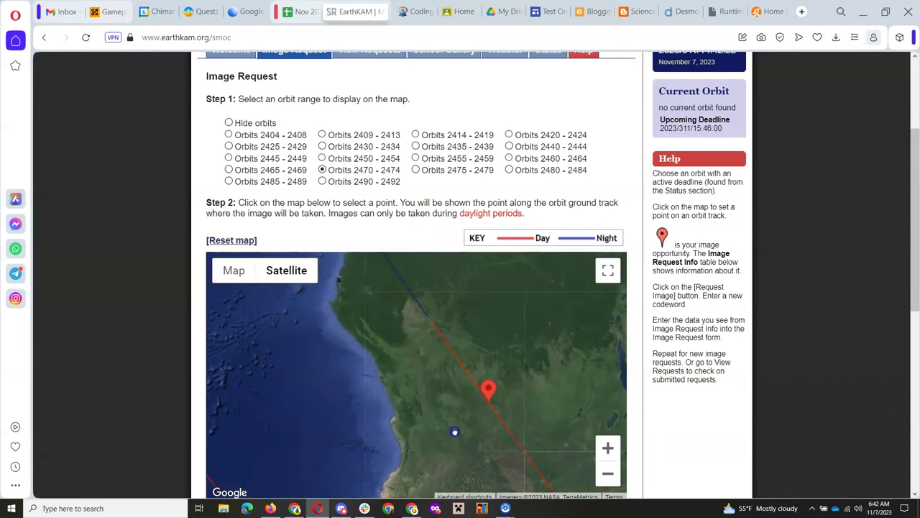
pyautogui.scroll(2, 427, 364)
pyautogui.moveTo(479, 338); pyautogui.dragTo(411, 421)
pyautogui.click(410, 376)
pyautogui.moveTo(411, 376); pyautogui.dragTo(424, 421)
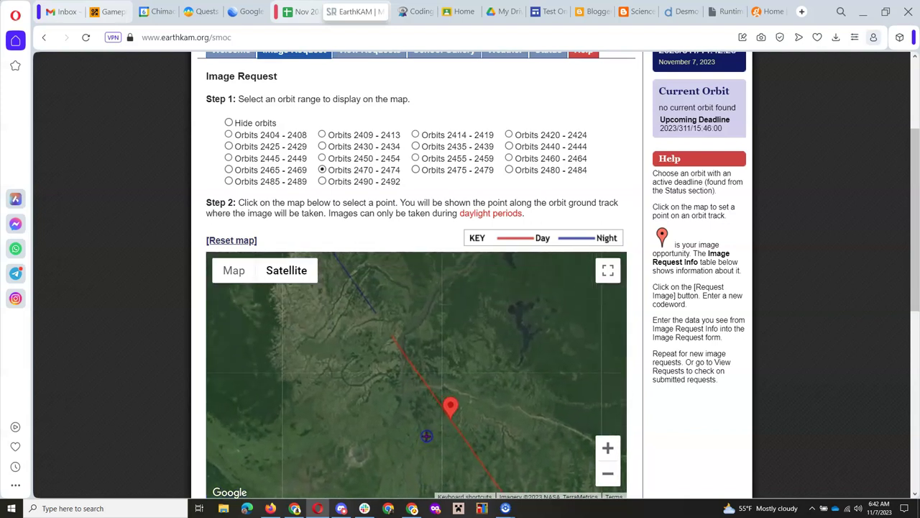
pyautogui.click(435, 393)
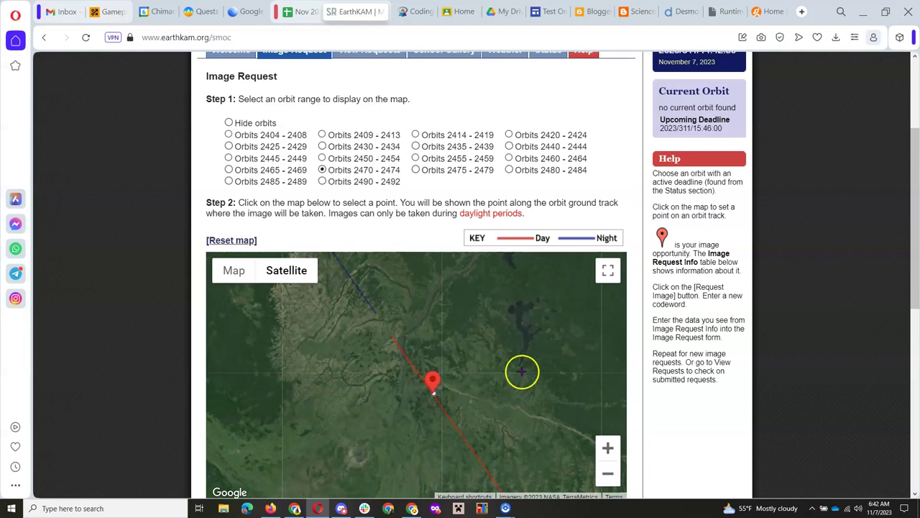
pyautogui.scroll(-5, 687, 382)
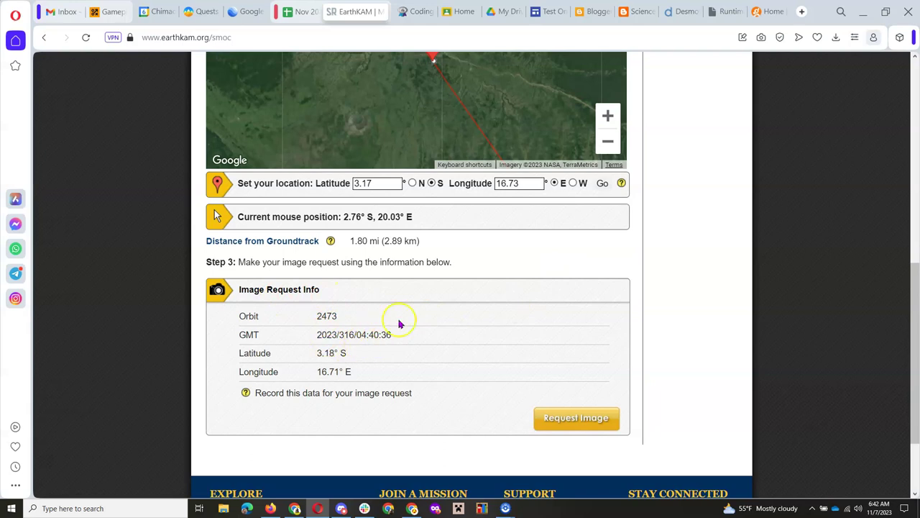
# - Open the Image Request form for orbit 2473 on mission ISS23_11 and focus the Codeword field
pyautogui.click(576, 423)
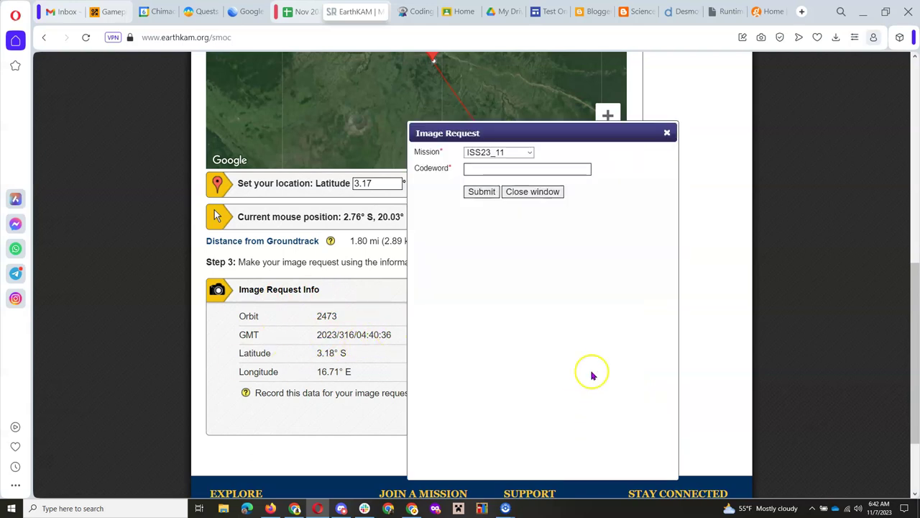
pyautogui.moveTo(562, 136); pyautogui.dragTo(624, 133)
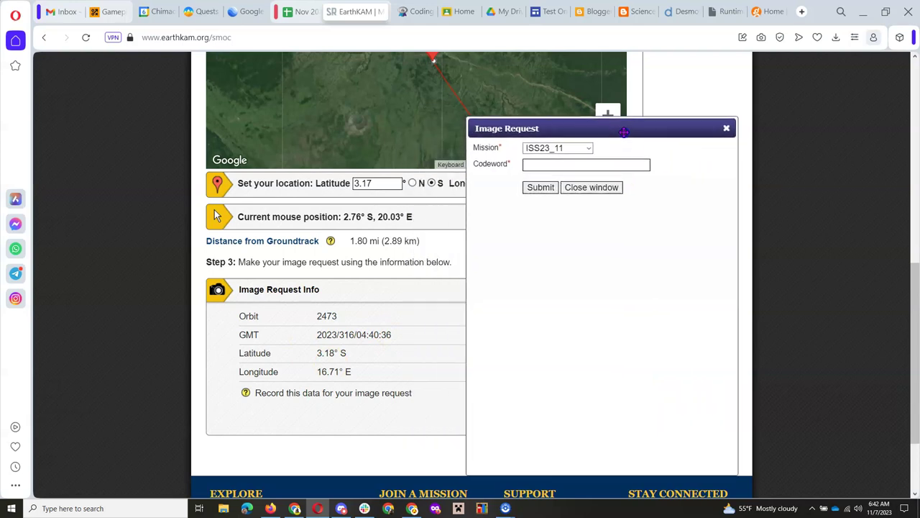
pyautogui.click(556, 163)
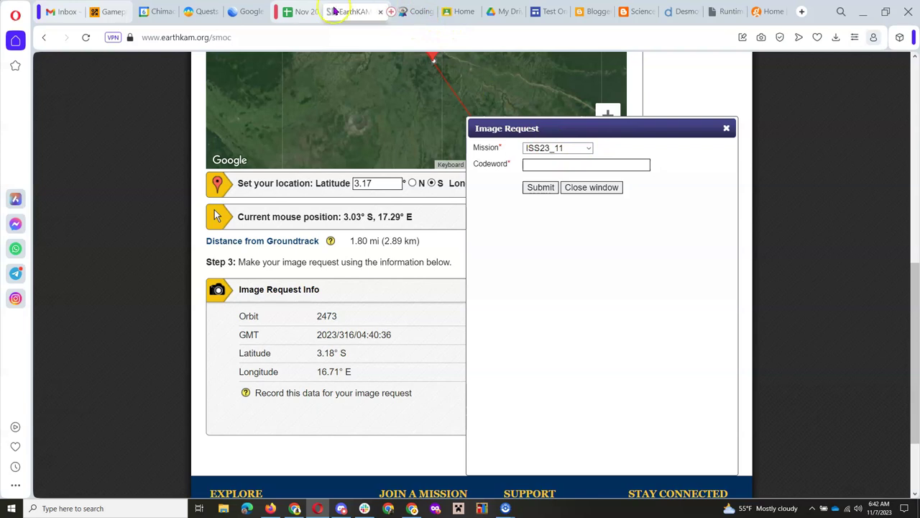
# - In the Nov 2023 Missions sheet, scroll down to the student entries and select cell B502
pyautogui.click(302, 12)
pyautogui.scroll(-20, 293, 300)
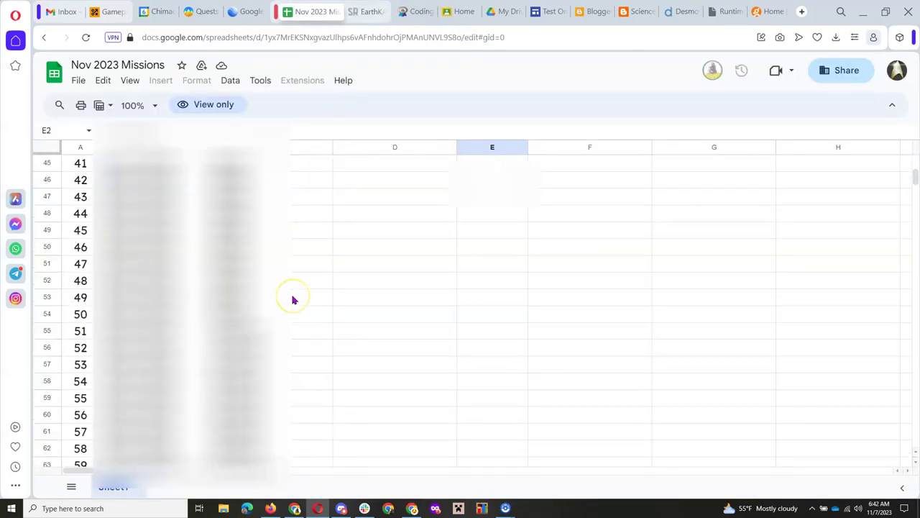
pyautogui.scroll(-20, 292, 300)
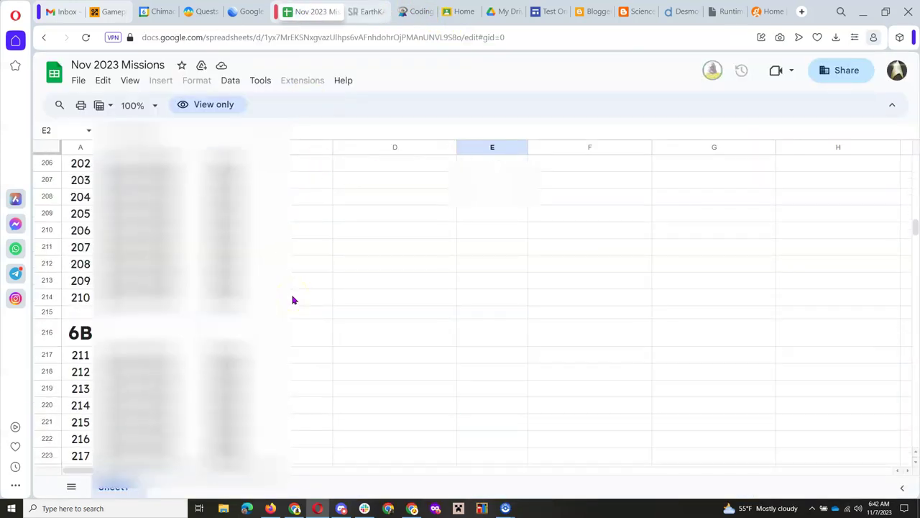
pyautogui.scroll(-20, 293, 300)
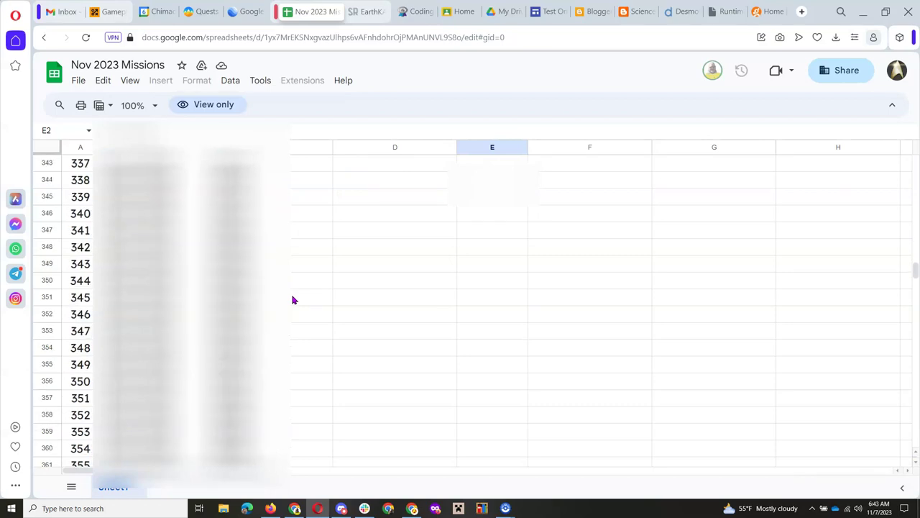
pyautogui.scroll(2, 293, 298)
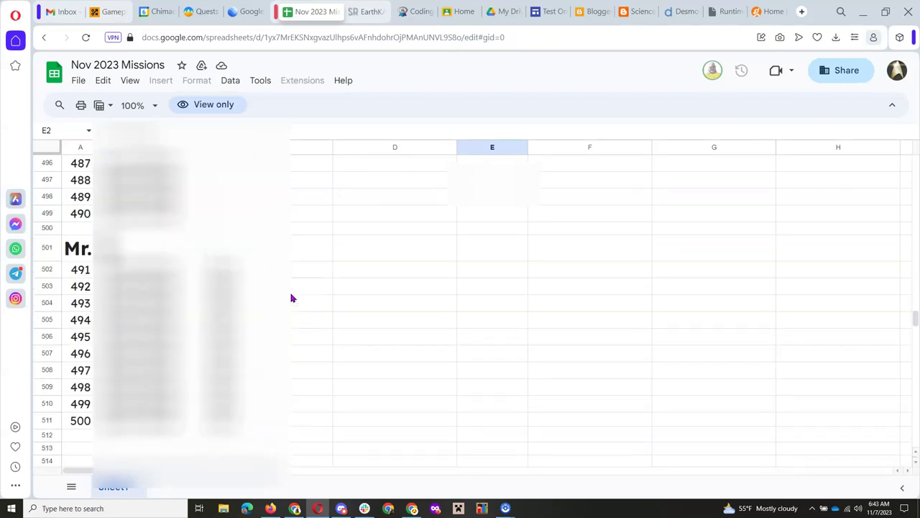
pyautogui.click(161, 273)
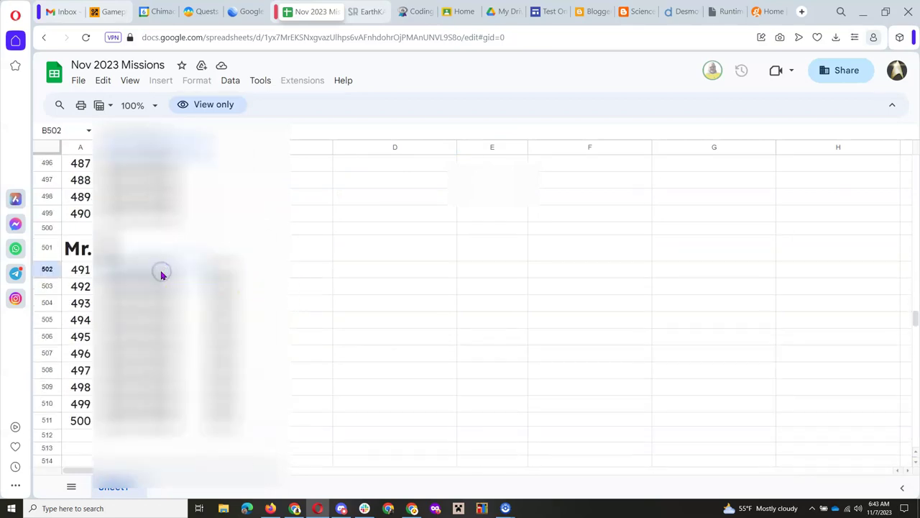
# - Back in EarthKAM, enter and submit the mission ISS23_11 codeword to unlock the request fields
pyautogui.click(362, 13)
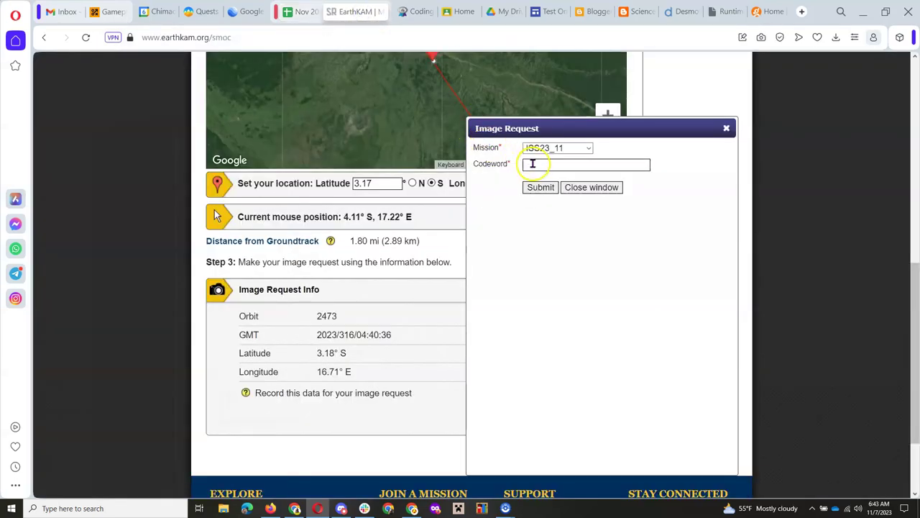
pyautogui.click(532, 164)
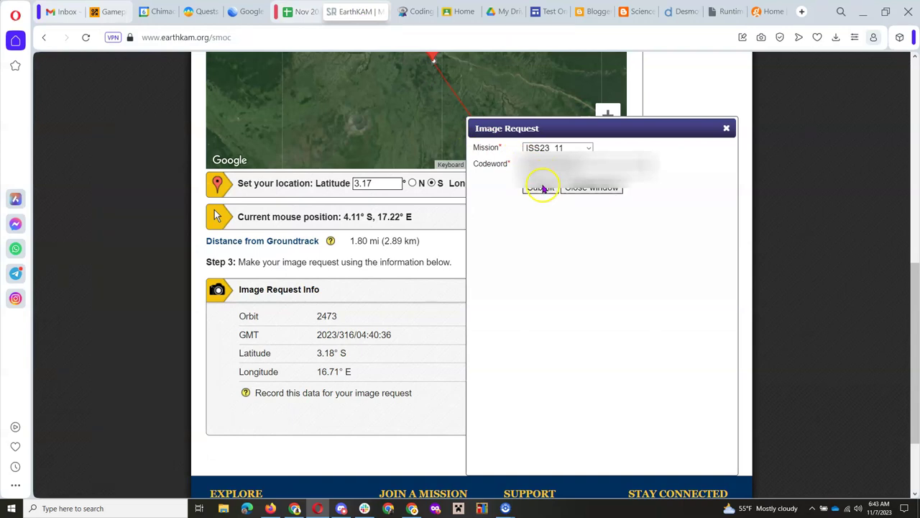
pyautogui.click(541, 187)
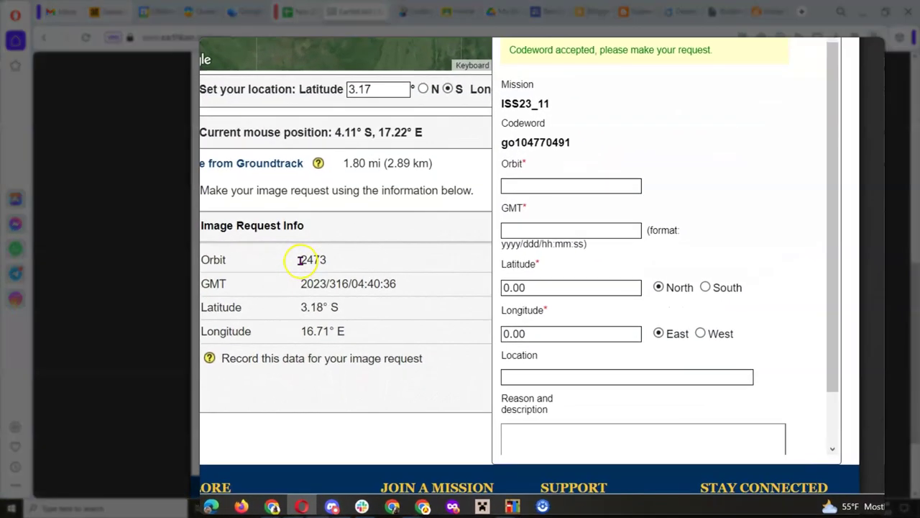
# - Copy orbit 2473 and GMT 2023/316/04:40:36 from the listing into the request form
pyautogui.moveTo(308, 280); pyautogui.dragTo(328, 280)
pyautogui.hotkey('ctrl', 'c')
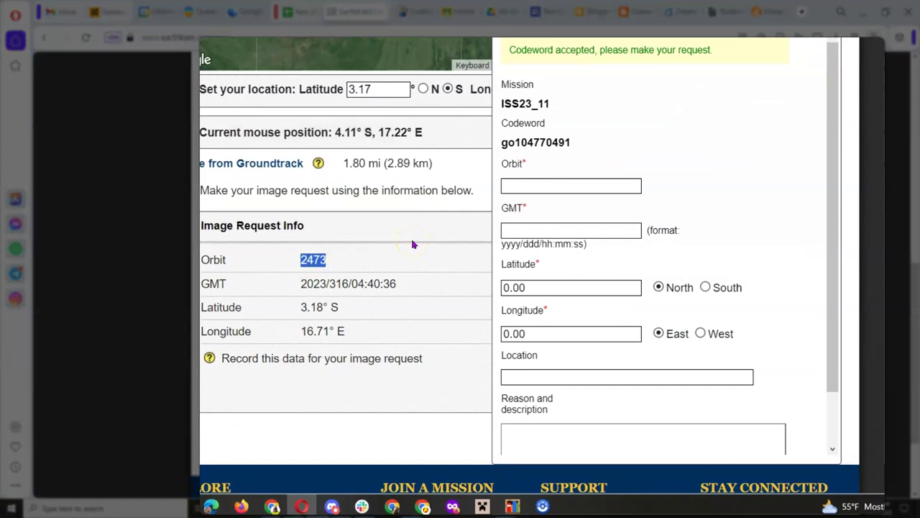
pyautogui.click(540, 185)
pyautogui.hotkey('ctrl', 'v')
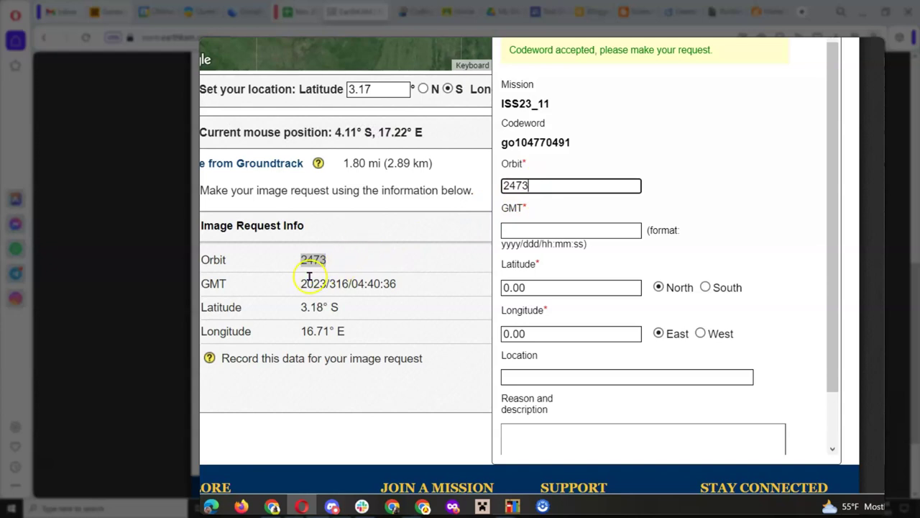
pyautogui.moveTo(301, 284); pyautogui.dragTo(396, 283)
pyautogui.hotkey('ctrl', 'c')
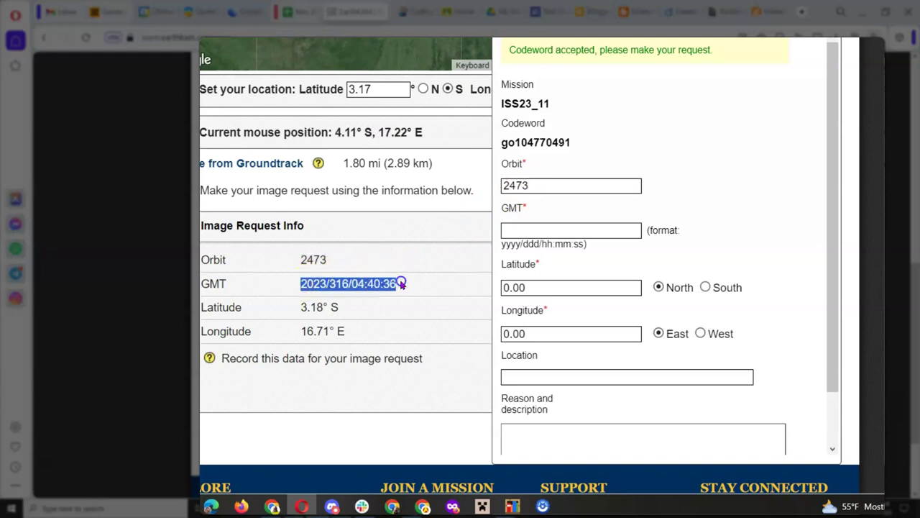
pyautogui.click(530, 230)
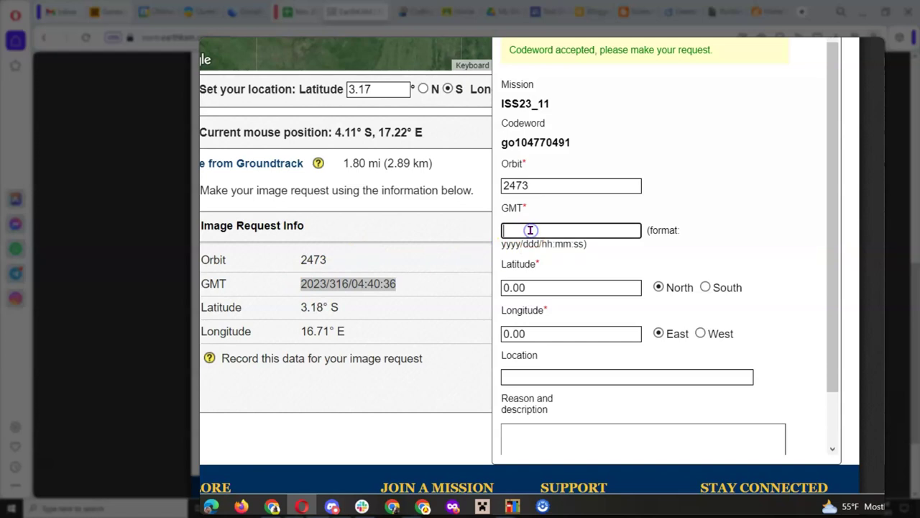
pyautogui.hotkey('ctrl', 'v')
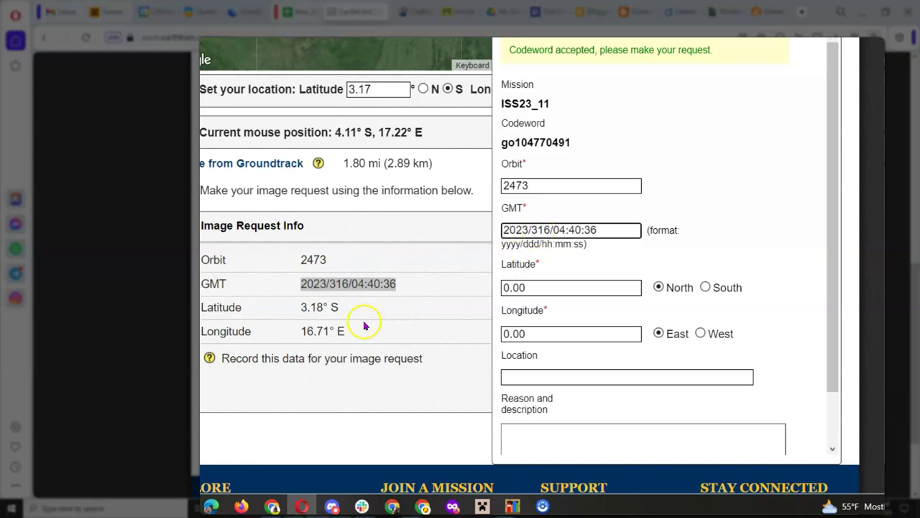
# - Enter latitude 3.18 South and longitude 16.71 East in the request form
pyautogui.moveTo(301, 307); pyautogui.dragTo(309, 307)
pyautogui.moveTo(527, 287); pyautogui.dragTo(490, 287)
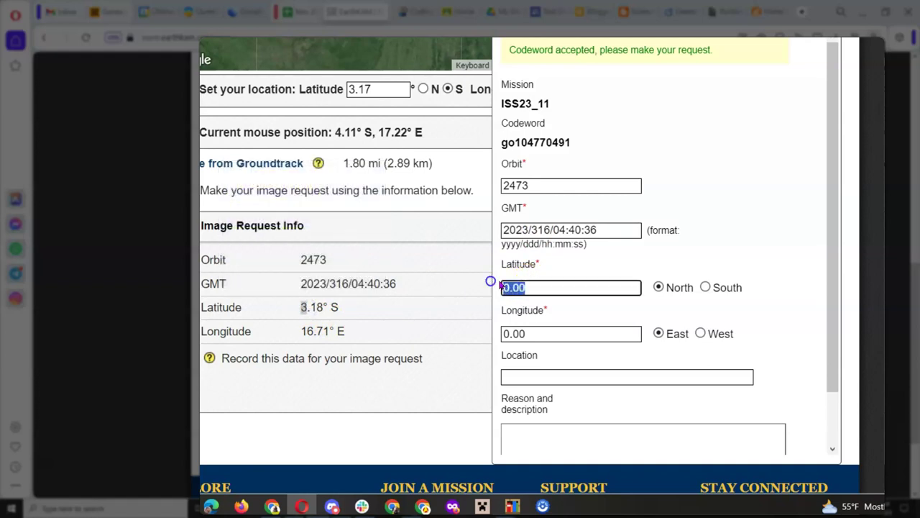
pyautogui.write('3.18')
pyautogui.click(369, 306)
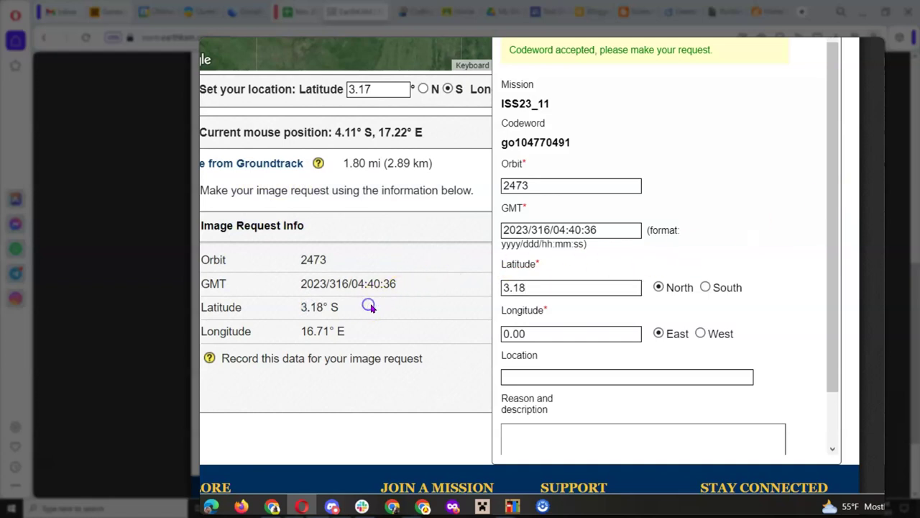
pyautogui.click(706, 287)
pyautogui.moveTo(571, 333); pyautogui.dragTo(469, 325)
pyautogui.write('16')
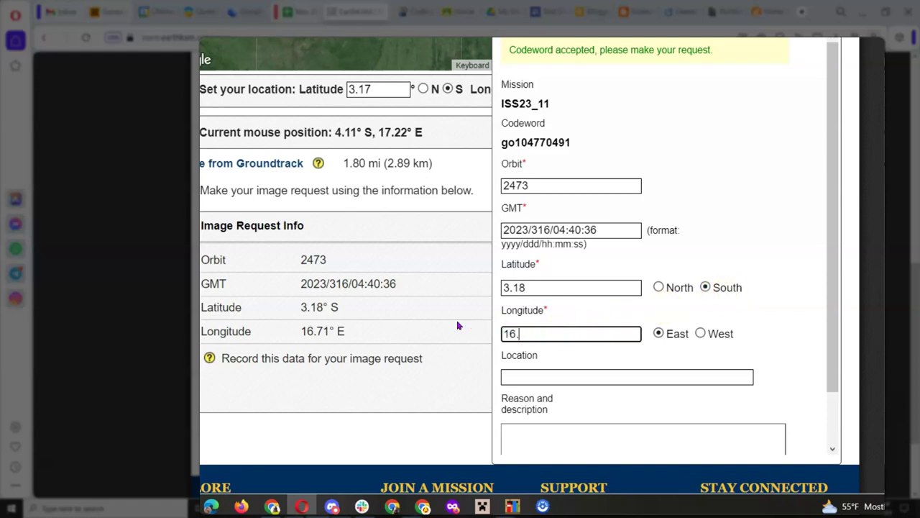
pyautogui.write('.71')
pyautogui.scroll(-2, 608, 328)
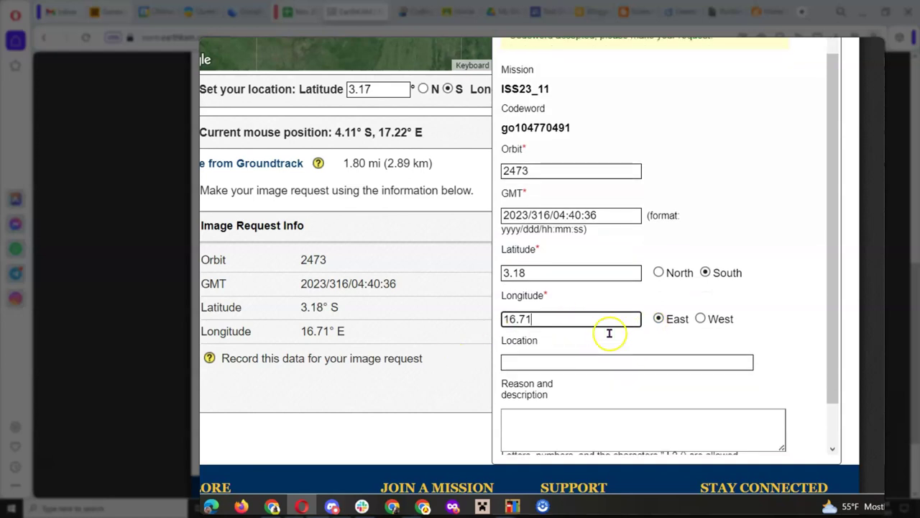
pyautogui.click(622, 315)
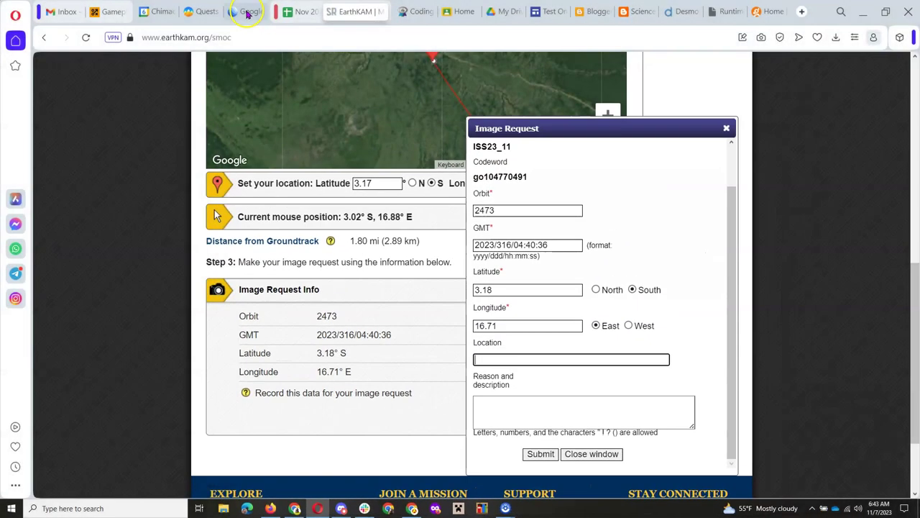
# - In Google Earth, pan and zoom into the Central African Republic near Bangui, then return to EarthKAM
pyautogui.click(247, 12)
pyautogui.scroll(-5, 401, 335)
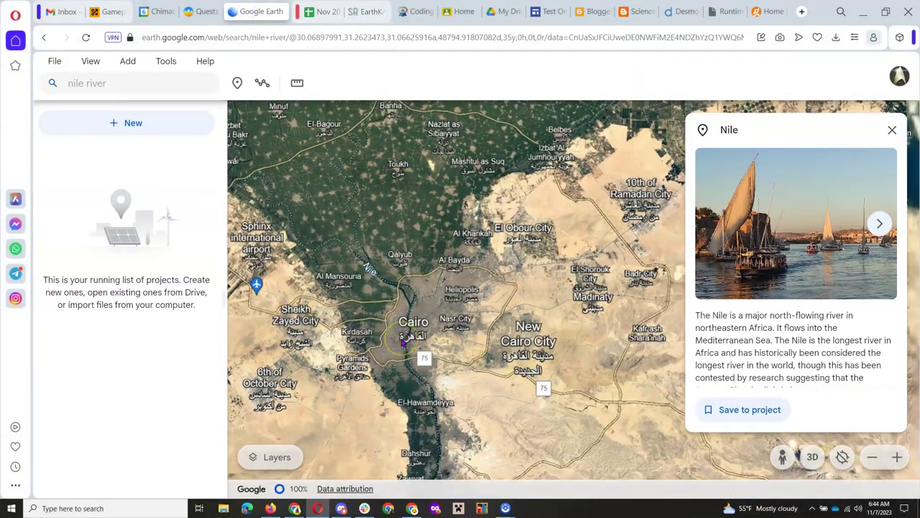
pyautogui.moveTo(350, 391); pyautogui.dragTo(442, 314)
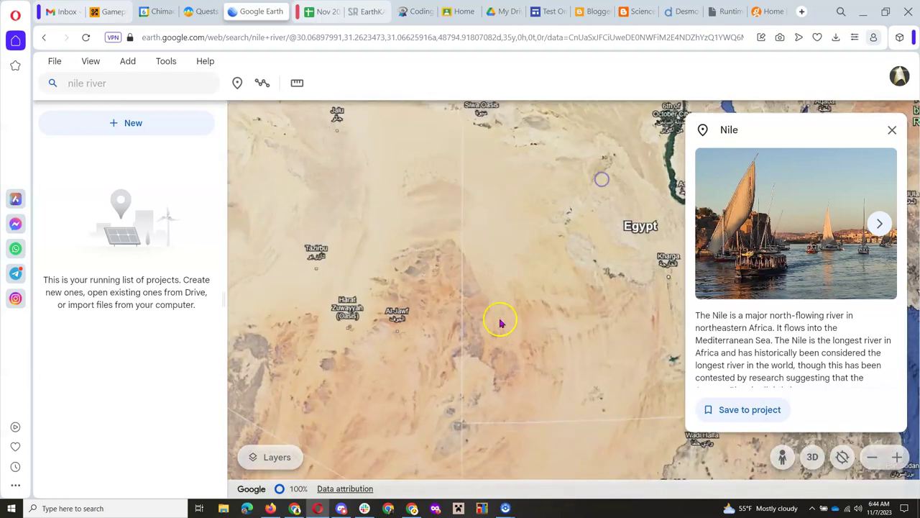
pyautogui.moveTo(499, 323); pyautogui.dragTo(504, 100)
pyautogui.scroll(-10, 477, 306)
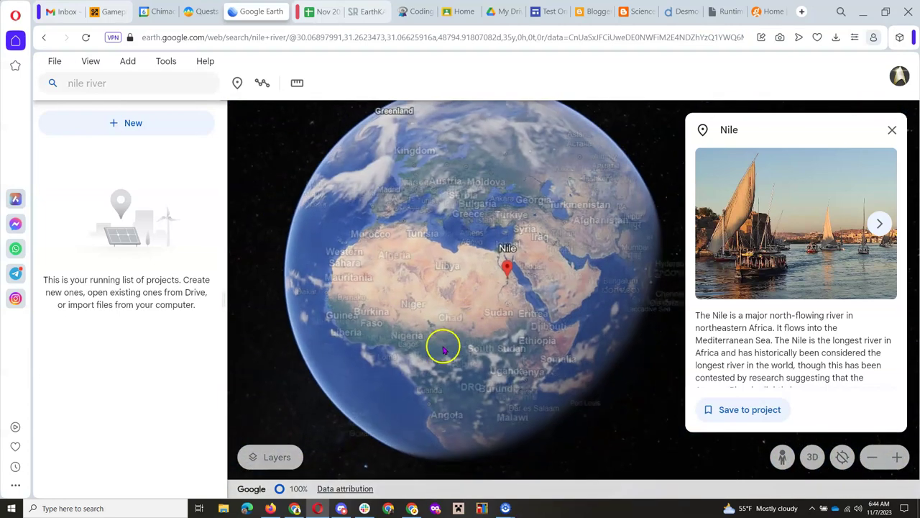
pyautogui.moveTo(442, 345); pyautogui.dragTo(498, 218)
pyautogui.doubleClick(497, 257)
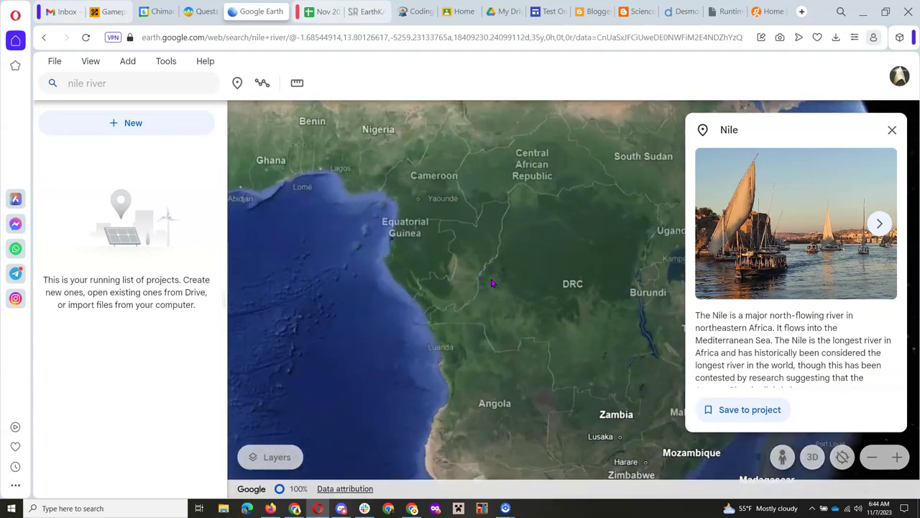
pyautogui.doubleClick(514, 246)
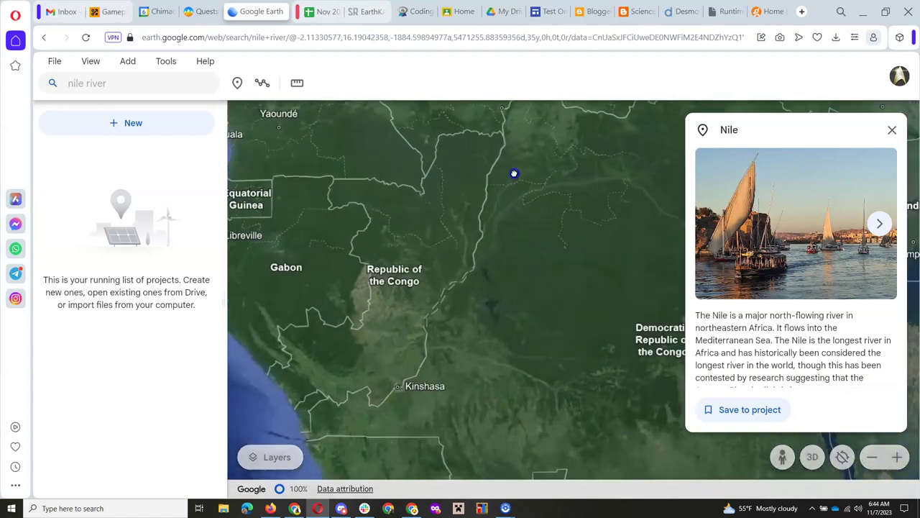
pyautogui.moveTo(514, 173); pyautogui.dragTo(541, 340)
pyautogui.doubleClick(518, 325)
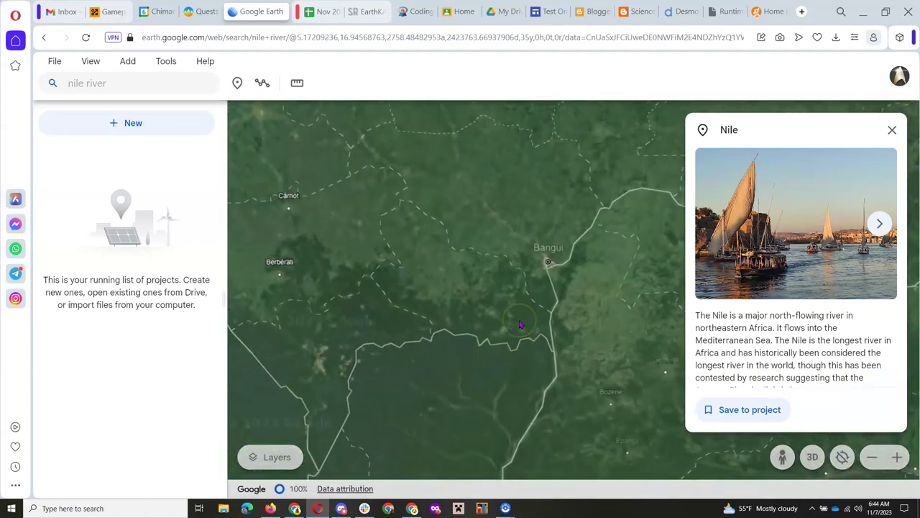
pyautogui.scroll(-5, 520, 326)
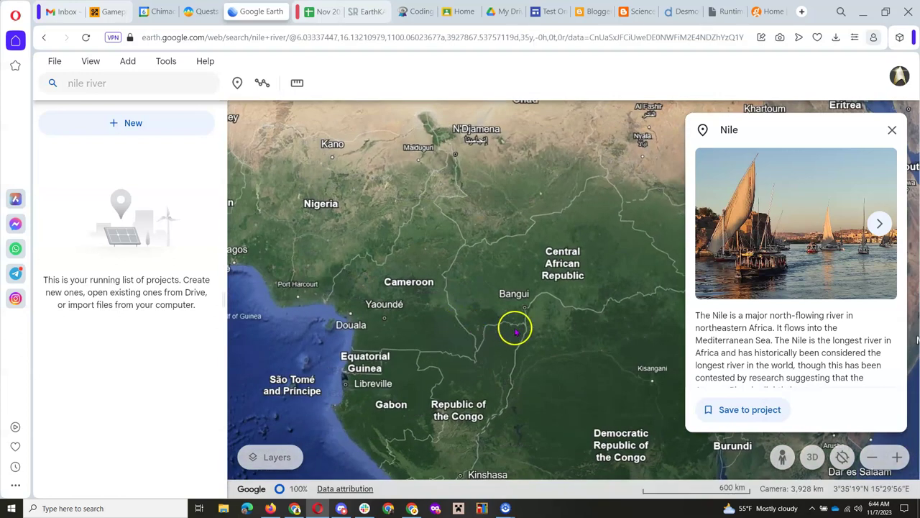
pyautogui.doubleClick(499, 276)
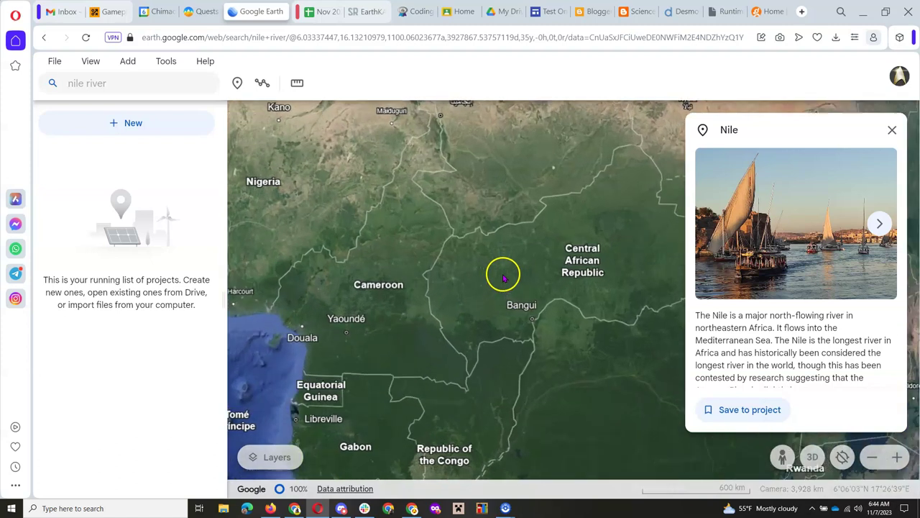
pyautogui.click(353, 12)
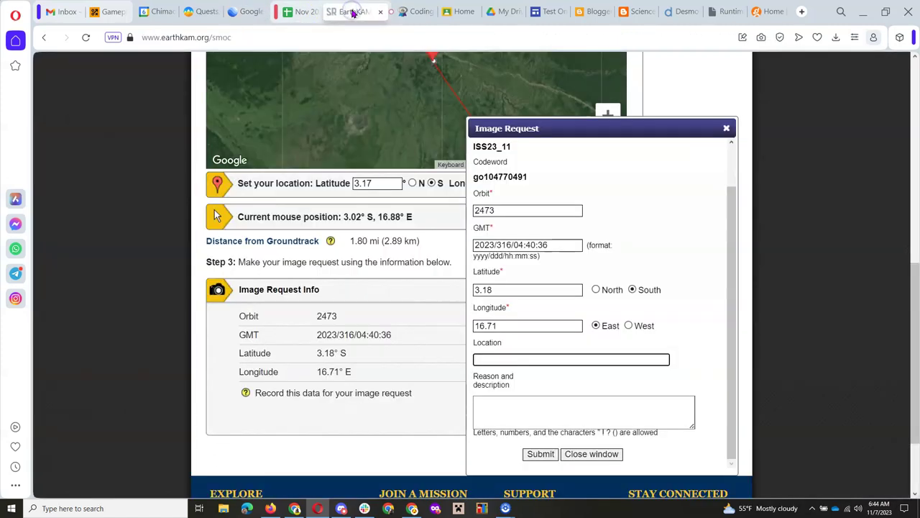
# - Submit the request with location Central African Republic and reason 'Looking for the different features of this area.'
pyautogui.click(522, 358)
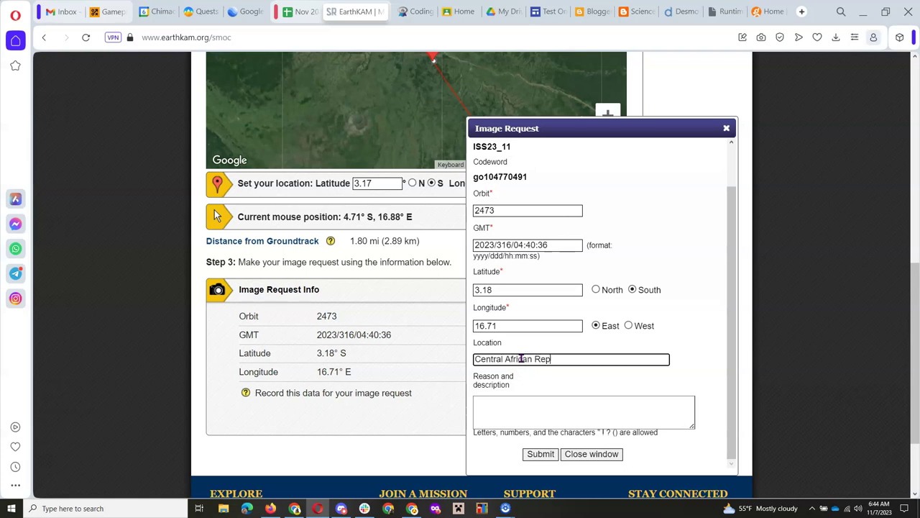
pyautogui.write('Central African Republic')
pyautogui.press('Tab')
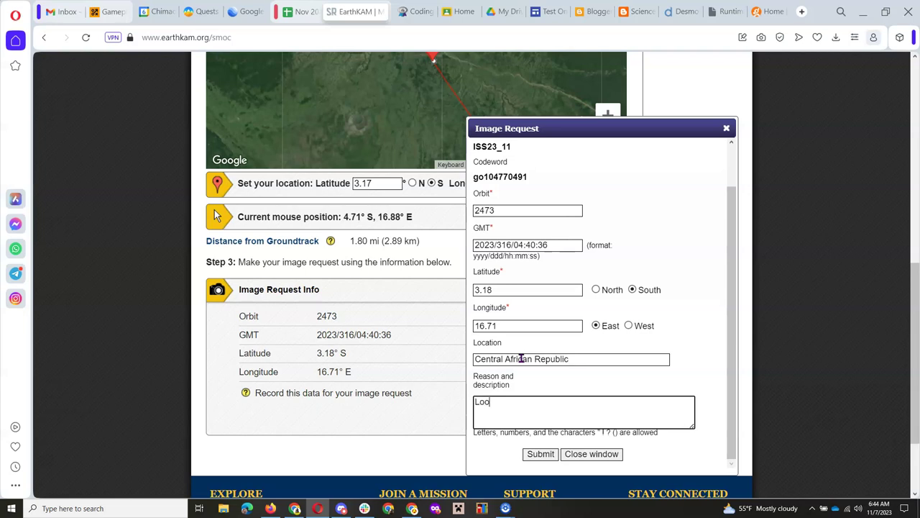
pyautogui.write('Looking for the different features of th')
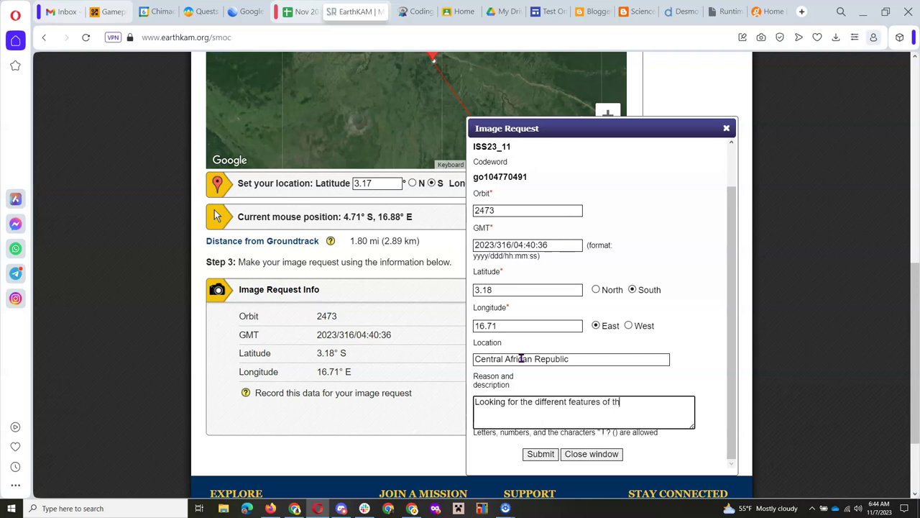
pyautogui.write('is area.')
pyautogui.click(653, 423)
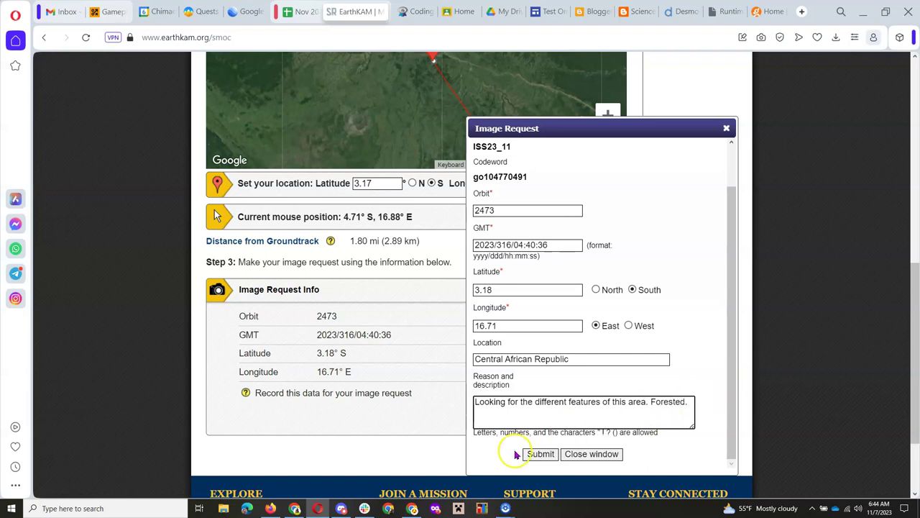
pyautogui.click(539, 455)
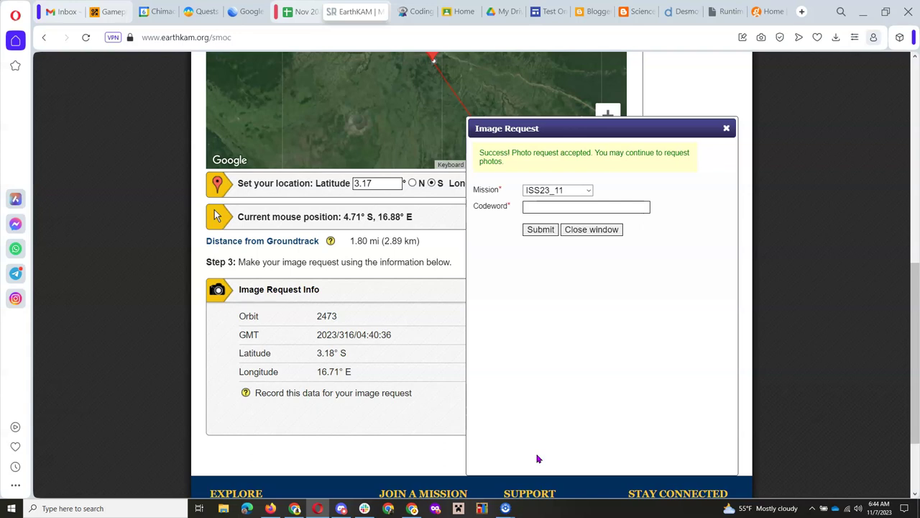
# - Dismiss the Image Request dialog to get back to the page with orbits 2470–2474
pyautogui.click(555, 205)
pyautogui.click(581, 230)
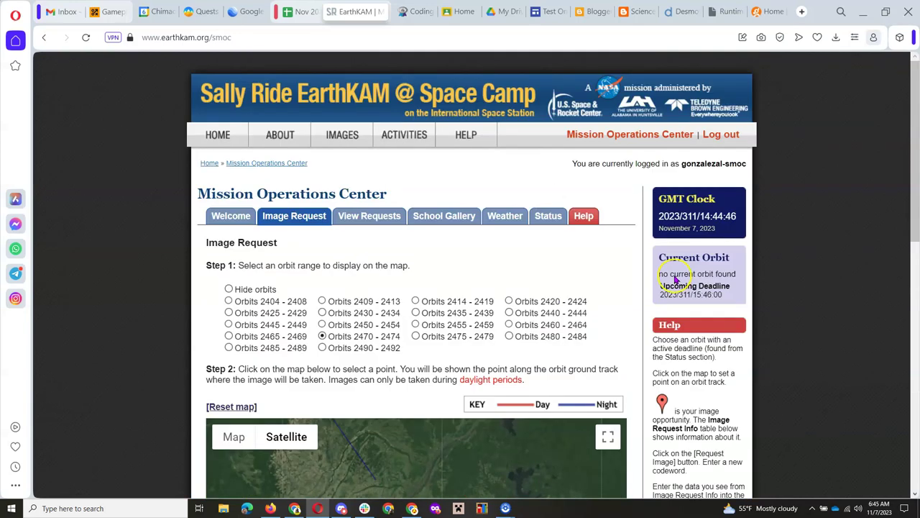
# - Open View Requests and confirm the orbit 2473 Central African Republic request shows Submitted
pyautogui.click(363, 215)
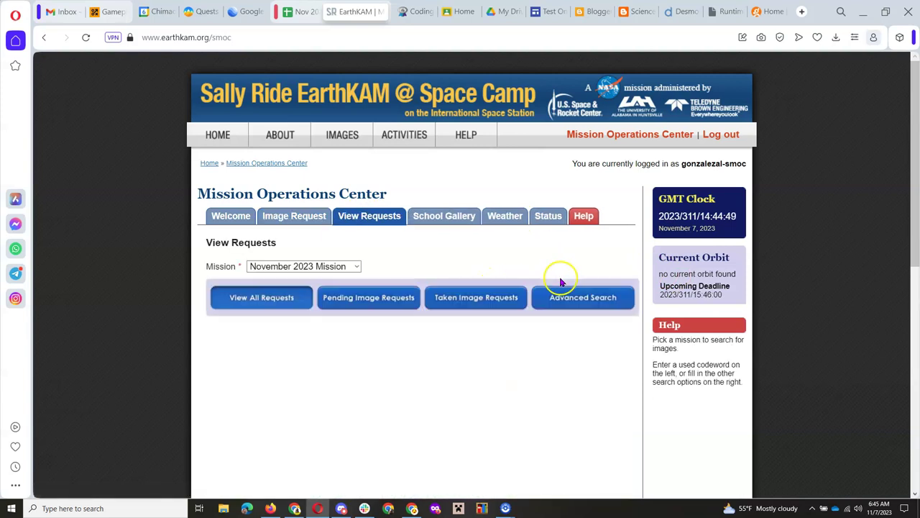
pyautogui.scroll(-2, 559, 281)
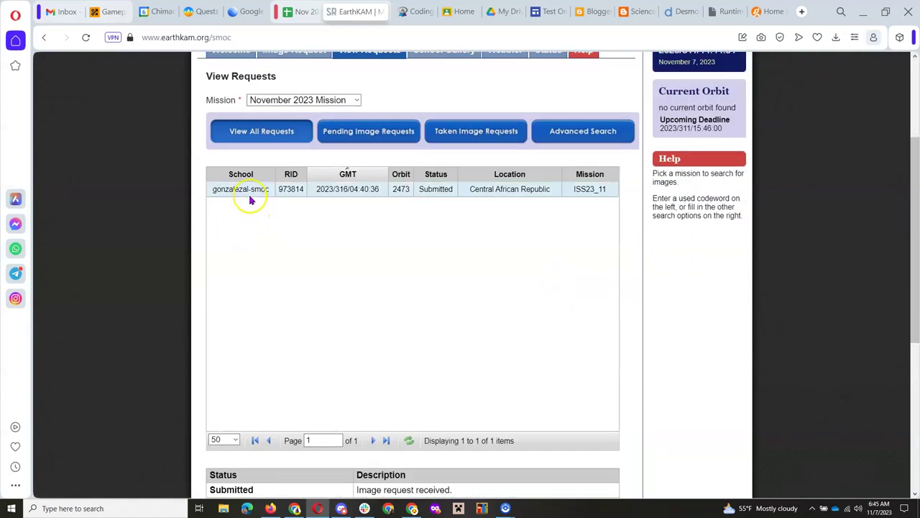
pyautogui.click(496, 204)
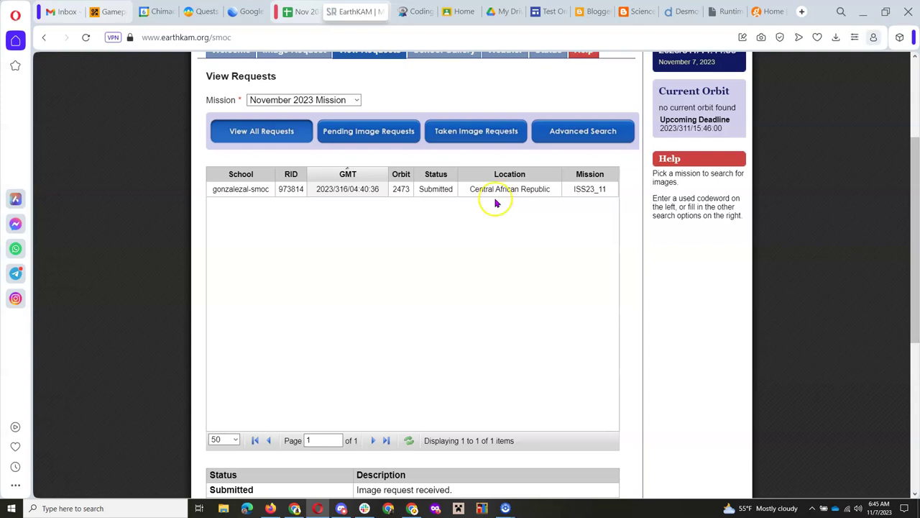
pyautogui.click(401, 189)
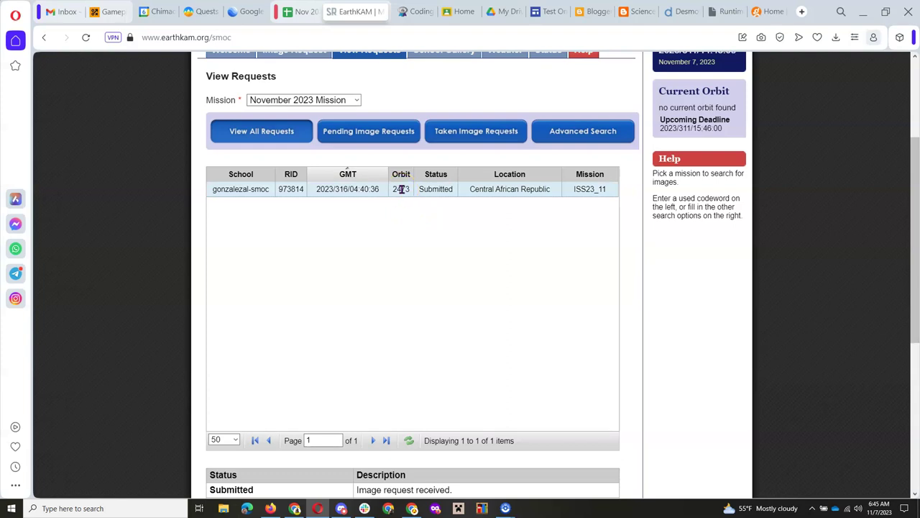
pyautogui.scroll(-2, 475, 325)
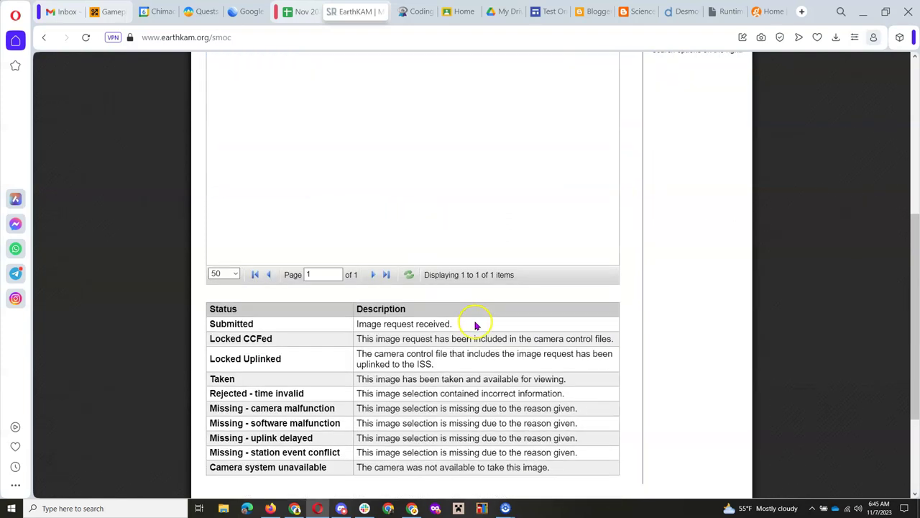
pyautogui.scroll(3, 553, 297)
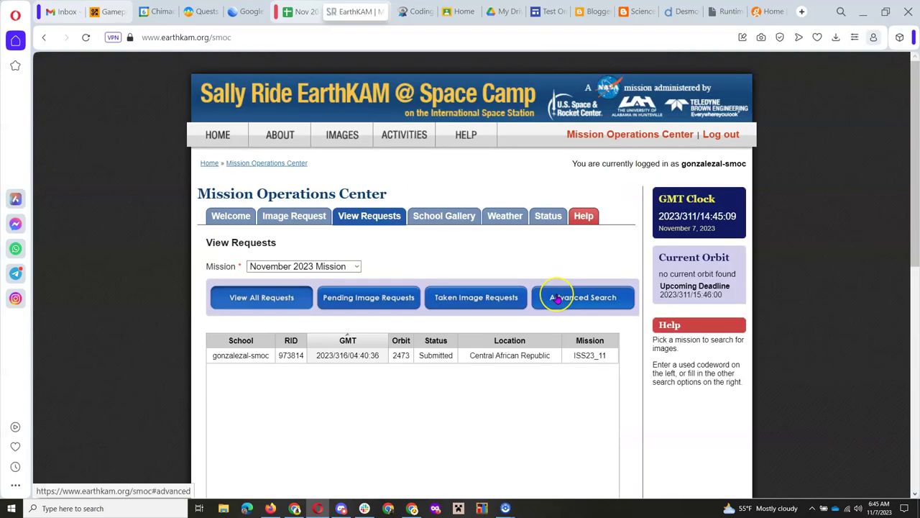